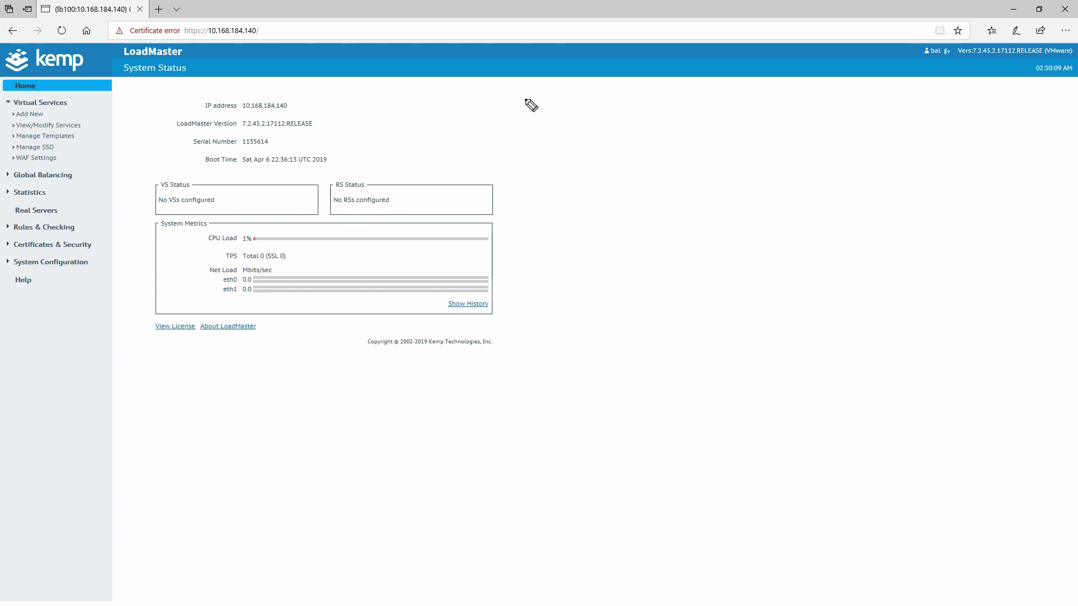
- Handwrite 'TCP – HTTPS' over the LoadMaster status page with the screen pen
mouse_move(543, 99)
mouse_down()
mouse_move(543, 135)
mouse_move(550, 98)
mouse_move(578, 130)
mouse_move(597, 115)
mouse_move(684, 129)
mouse_up()
drag(697, 108, 696, 134)
mouse_move(681, 119)
mouse_down()
mouse_move(702, 117)
mouse_move(710, 133)
mouse_up()
mouse_move(702, 110)
mouse_down()
mouse_move(718, 109)
mouse_move(731, 134)
mouse_up()
mouse_move(723, 110)
mouse_down()
mouse_move(741, 110)
mouse_move(747, 138)
mouse_move(749, 127)
mouse_move(766, 133)
mouse_up()
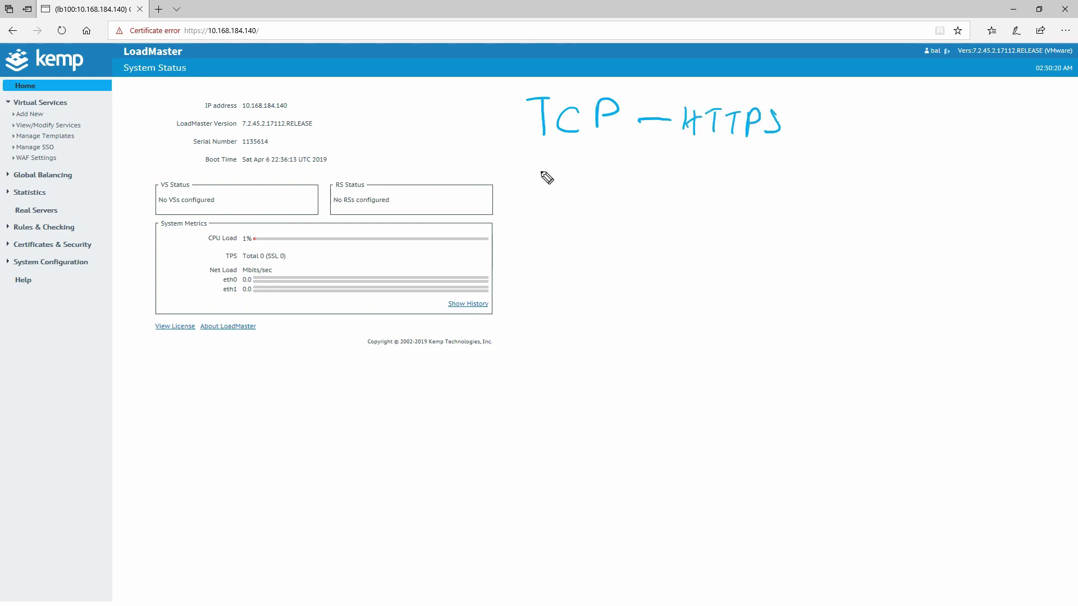
- Write 'UDP – RR – 2 servers' below it and extend the HTTPS note
drag(534, 168, 599, 196)
drag(598, 162, 599, 185)
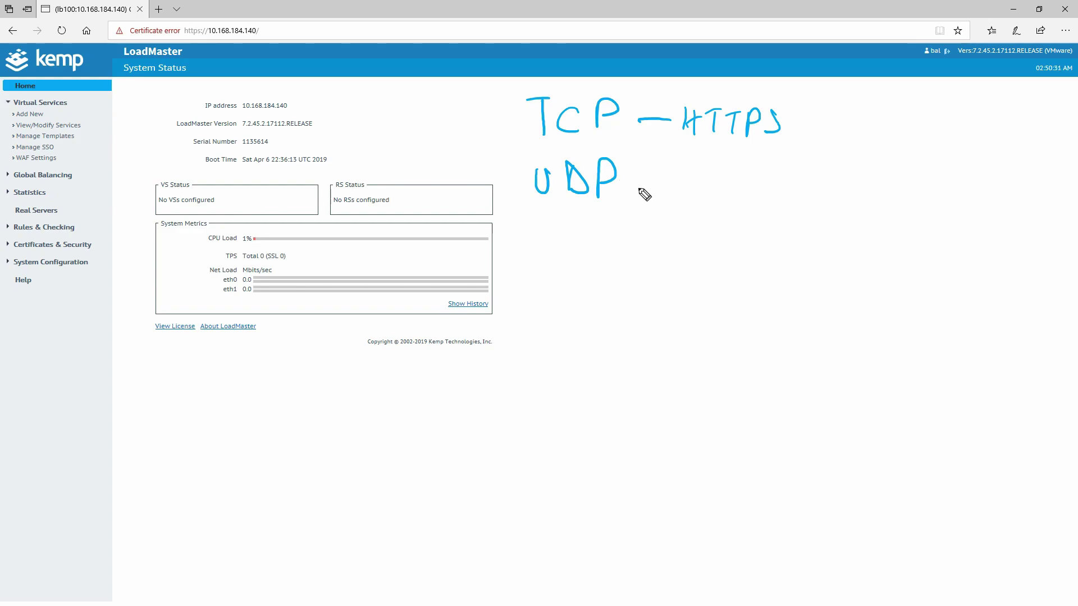
mouse_move(631, 179)
mouse_down()
mouse_move(685, 194)
mouse_move(699, 173)
mouse_move(714, 196)
mouse_up()
mouse_move(740, 184)
mouse_down()
mouse_move(790, 190)
mouse_move(841, 175)
mouse_move(890, 191)
mouse_up()
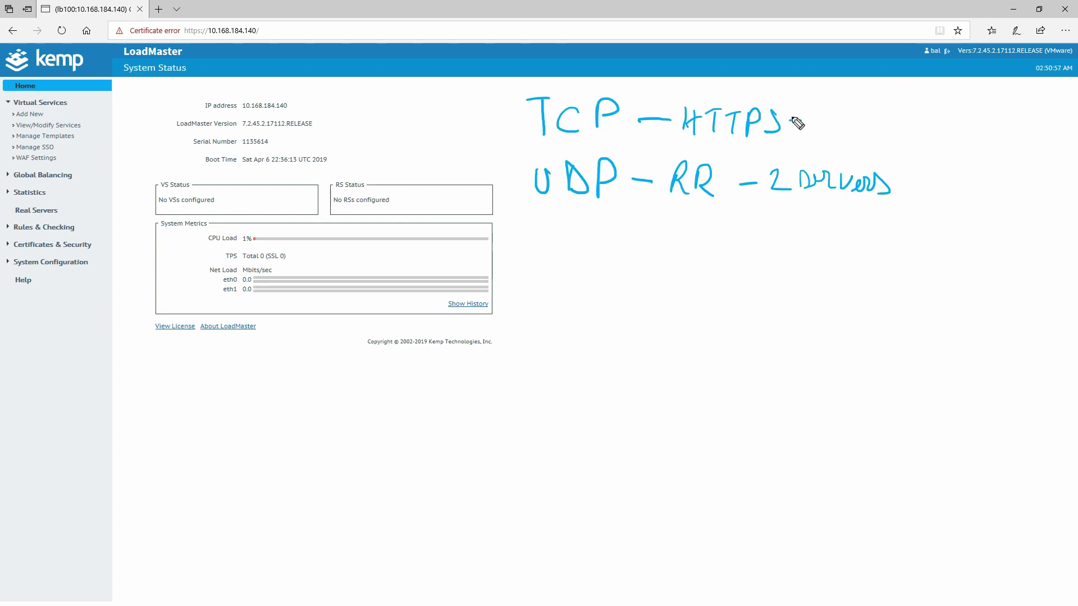
mouse_move(819, 110)
mouse_down()
mouse_move(812, 135)
mouse_move(854, 132)
mouse_move(864, 118)
mouse_move(926, 132)
mouse_up()
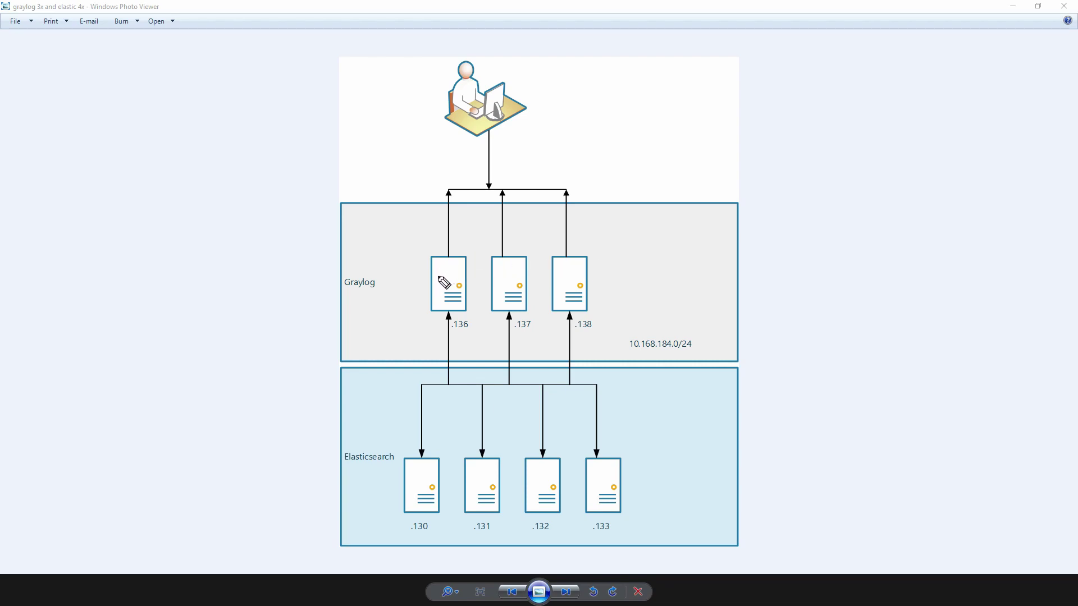
- Number the Graylog servers 1, 2, 3 and label server 1 as Master
mouse_move(437, 274)
mouse_down()
mouse_move(558, 269)
mouse_move(557, 278)
mouse_up()
drag(390, 244, 418, 261)
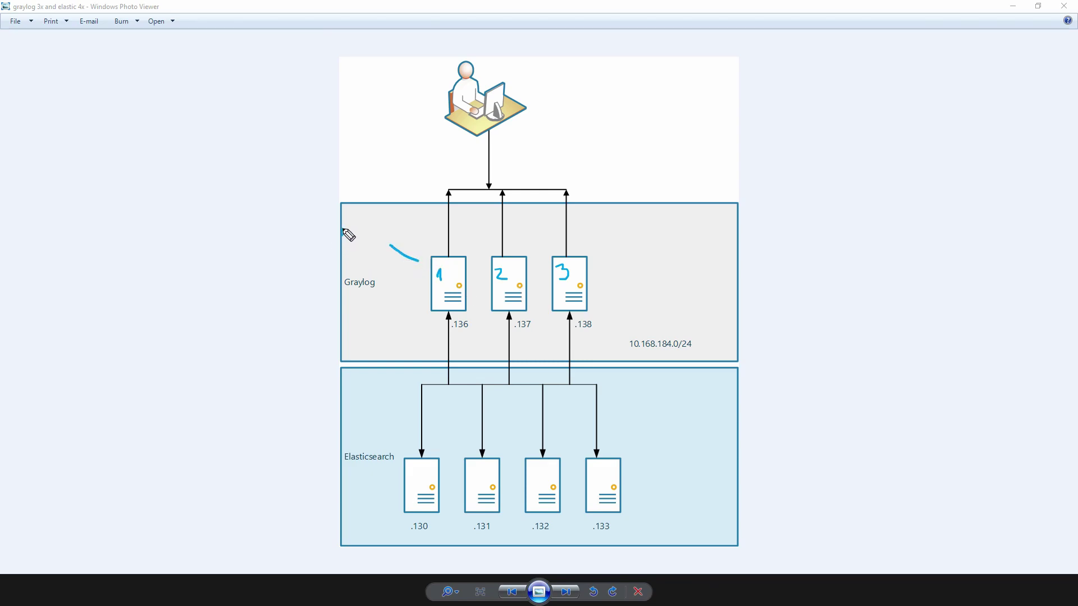
mouse_move(343, 230)
mouse_down()
mouse_move(384, 226)
mouse_move(386, 247)
mouse_move(397, 245)
mouse_up()
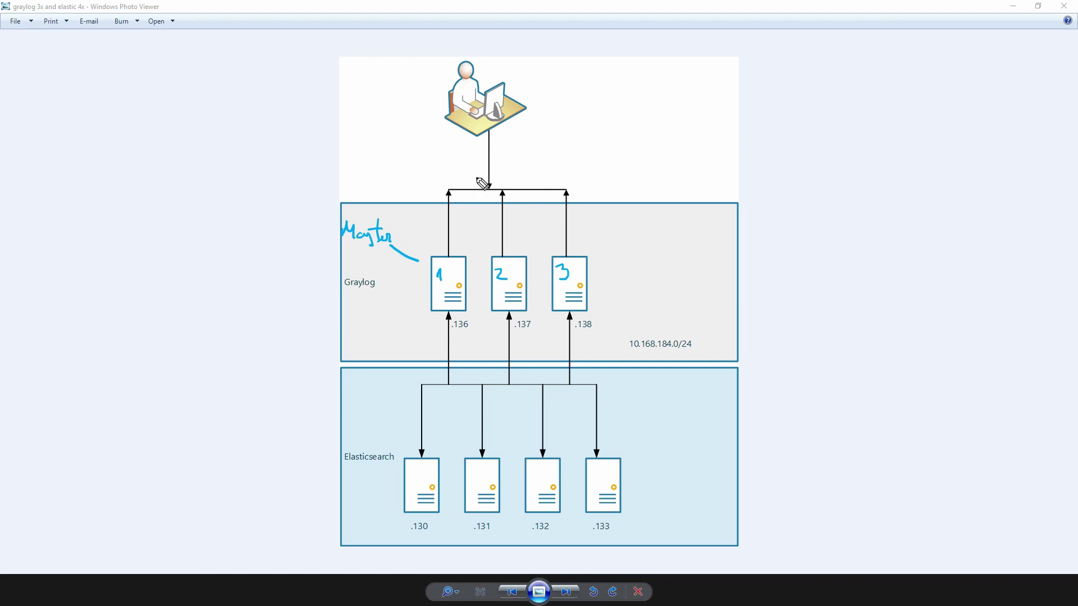
- Draw a box at the virtual IP junction labelled 'ViP .139'
mouse_move(473, 177)
mouse_down()
mouse_move(469, 193)
mouse_move(520, 194)
mouse_move(476, 170)
mouse_move(516, 199)
mouse_up()
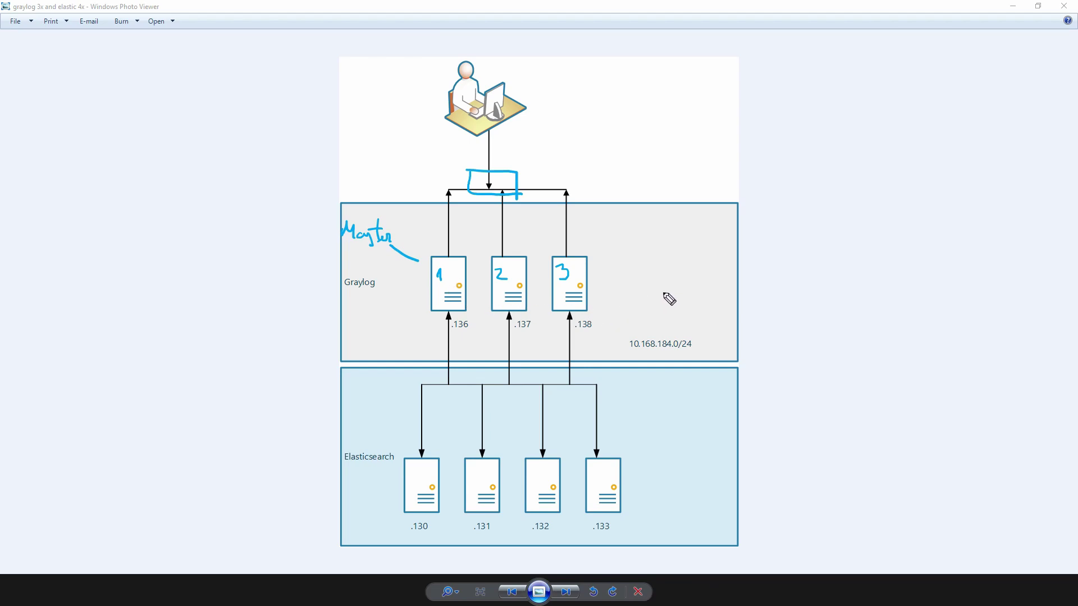
mouse_move(525, 160)
mouse_down()
mouse_move(539, 158)
mouse_move(541, 176)
mouse_move(548, 166)
mouse_up()
click(542, 156)
mouse_move(571, 163)
mouse_down()
mouse_move(587, 177)
mouse_move(613, 169)
mouse_move(600, 158)
mouse_up()
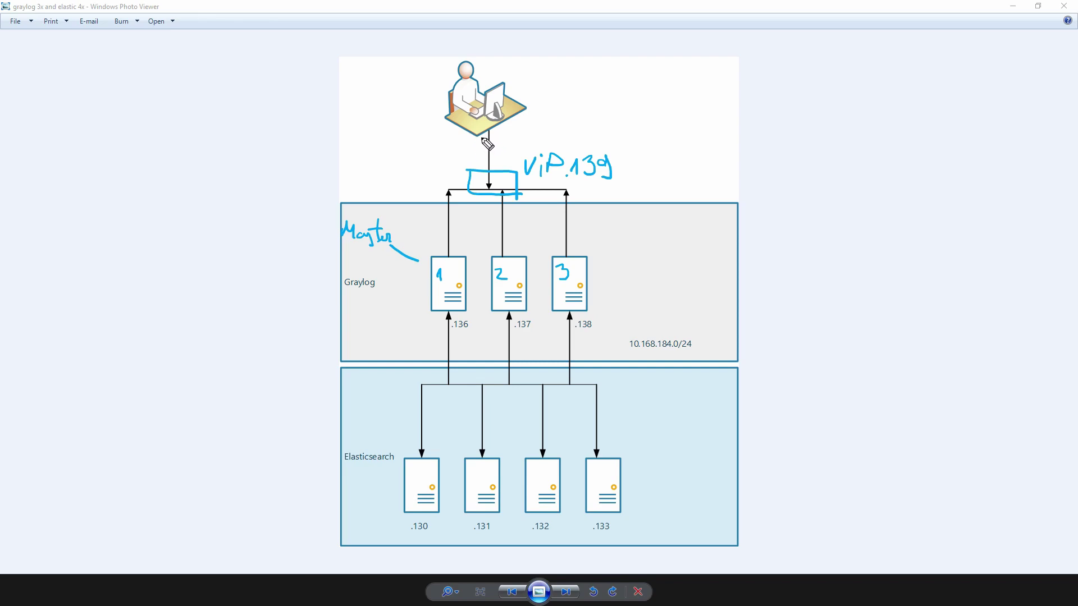
mouse_move(473, 128)
mouse_down()
mouse_move(475, 168)
mouse_move(478, 156)
mouse_up()
drag(476, 200, 449, 255)
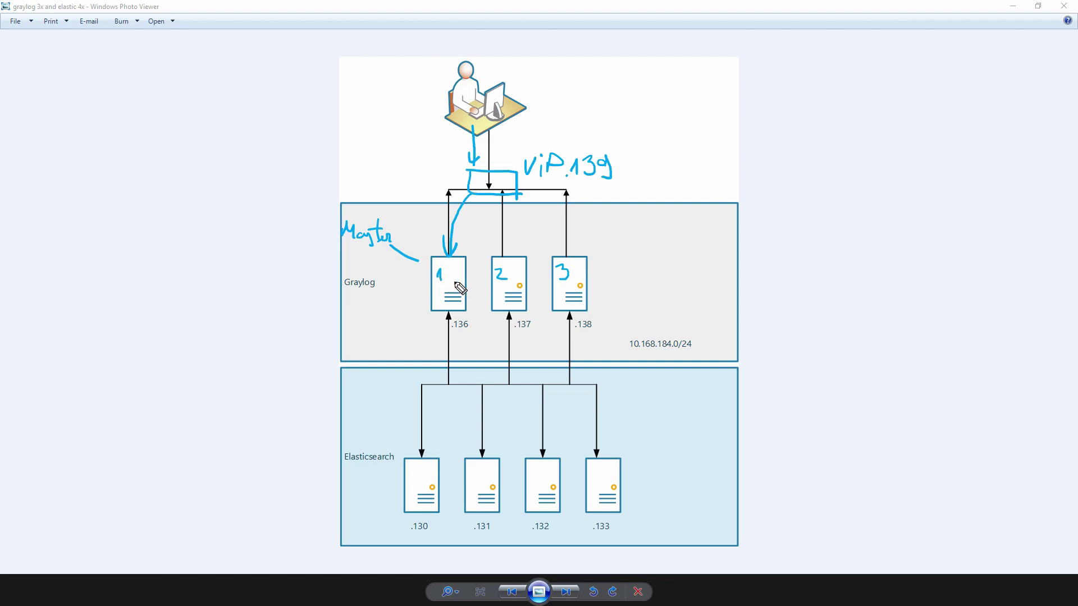
drag(423, 243, 462, 308)
drag(467, 256, 429, 309)
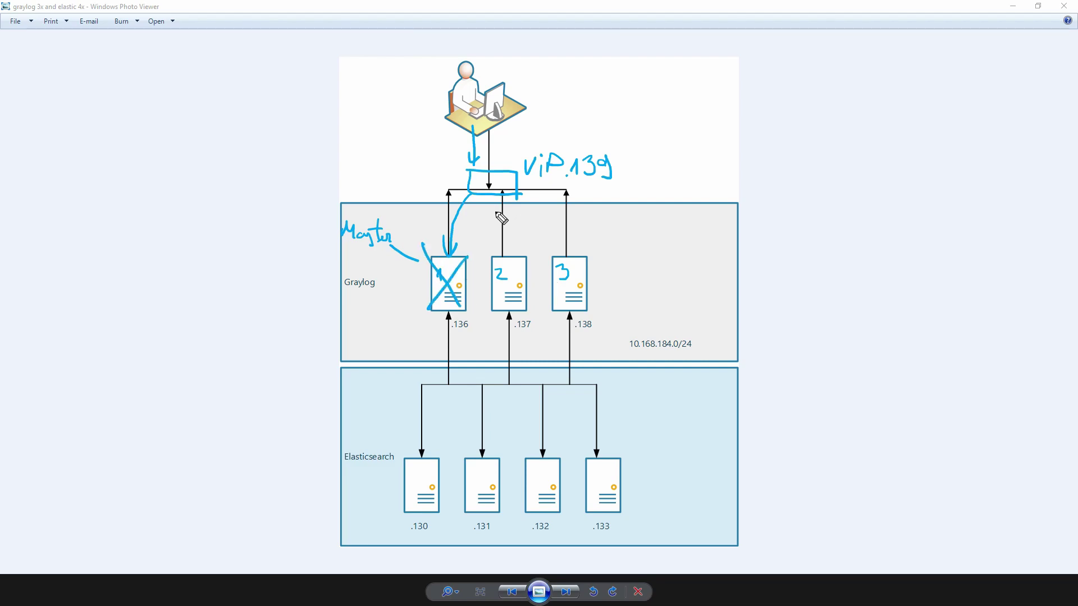
mouse_move(487, 198)
mouse_down()
mouse_move(495, 252)
mouse_move(503, 238)
mouse_move(528, 316)
mouse_up()
drag(531, 249, 488, 317)
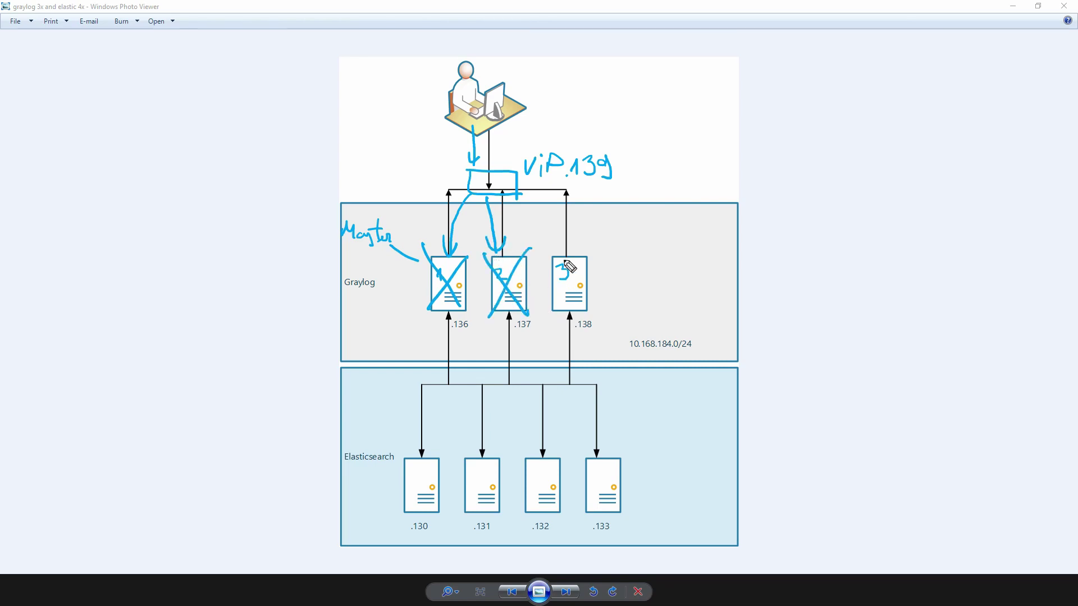
drag(514, 197, 554, 254)
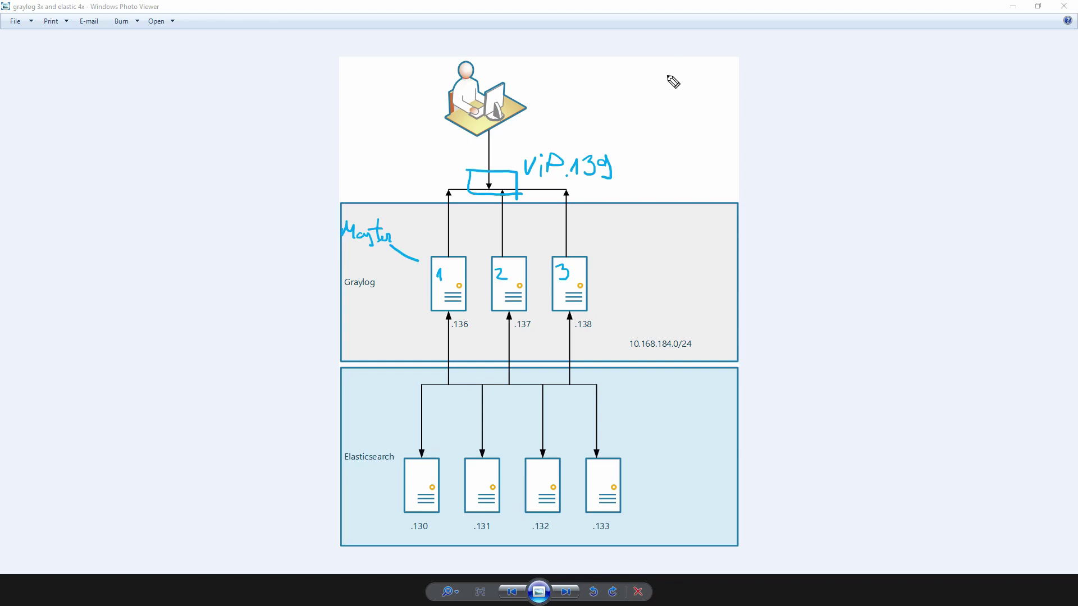
- Draw a box labelled 'ASA' at the diagram's top-right
mouse_move(665, 74)
mouse_down()
mouse_move(660, 102)
mouse_move(735, 103)
mouse_up()
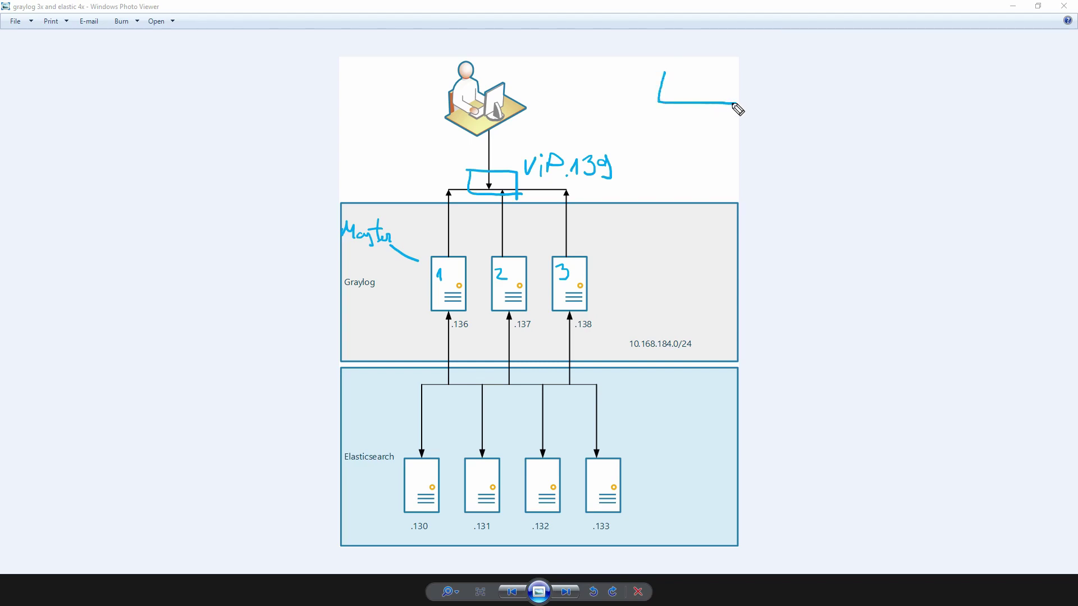
drag(667, 70, 737, 110)
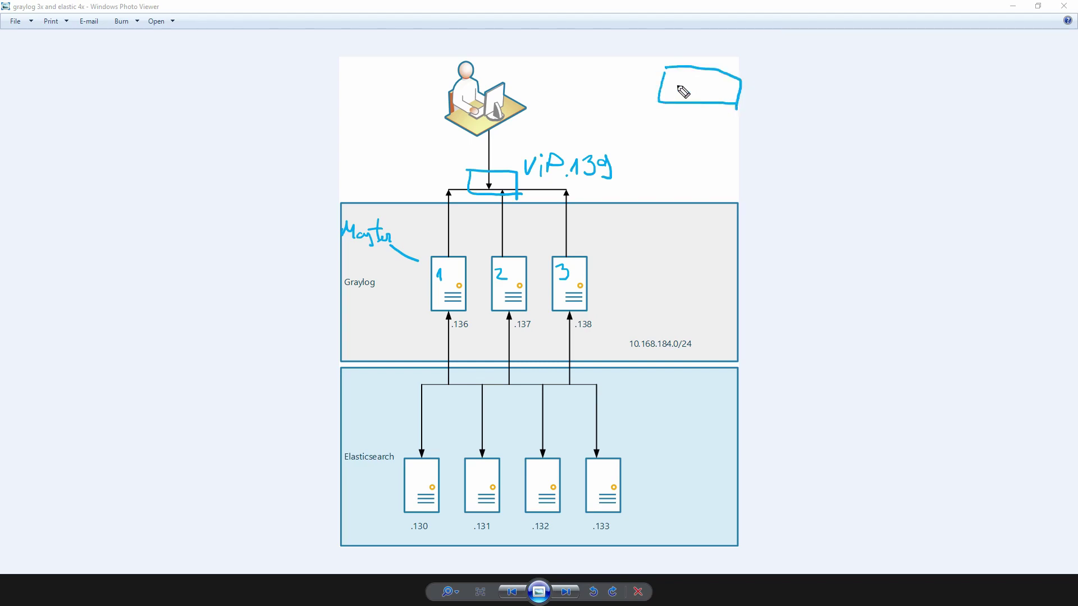
mouse_move(676, 97)
mouse_down()
mouse_move(695, 95)
mouse_move(712, 74)
mouse_move(724, 95)
mouse_up()
drag(708, 87, 723, 86)
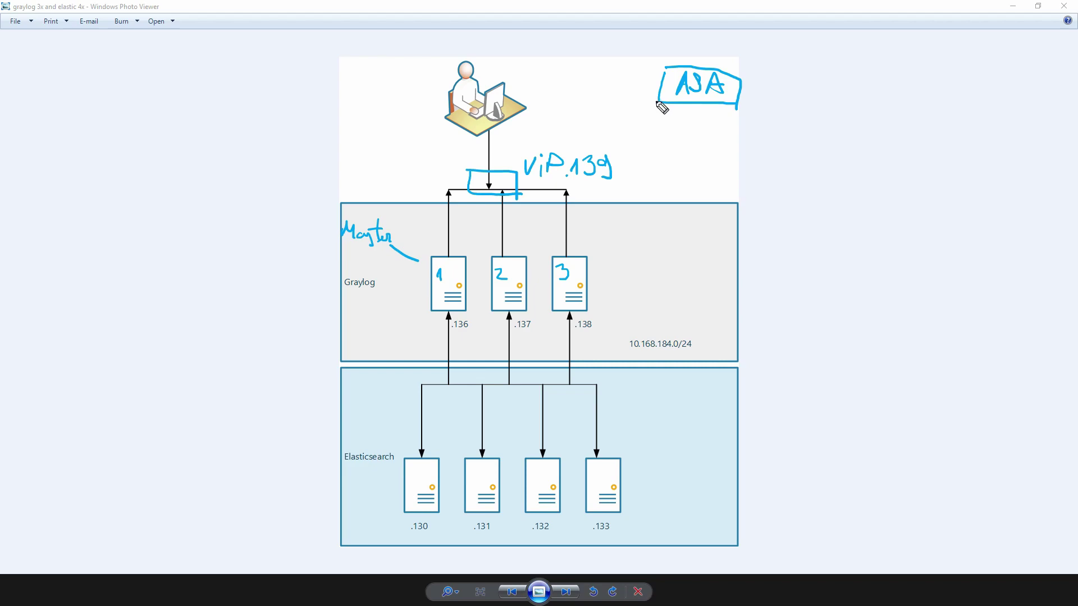
- Draw arrows from ASA to the VIP and from the VIP to servers 2 and 3
mouse_move(657, 101)
mouse_down()
mouse_move(549, 124)
mouse_move(495, 166)
mouse_move(505, 163)
mouse_up()
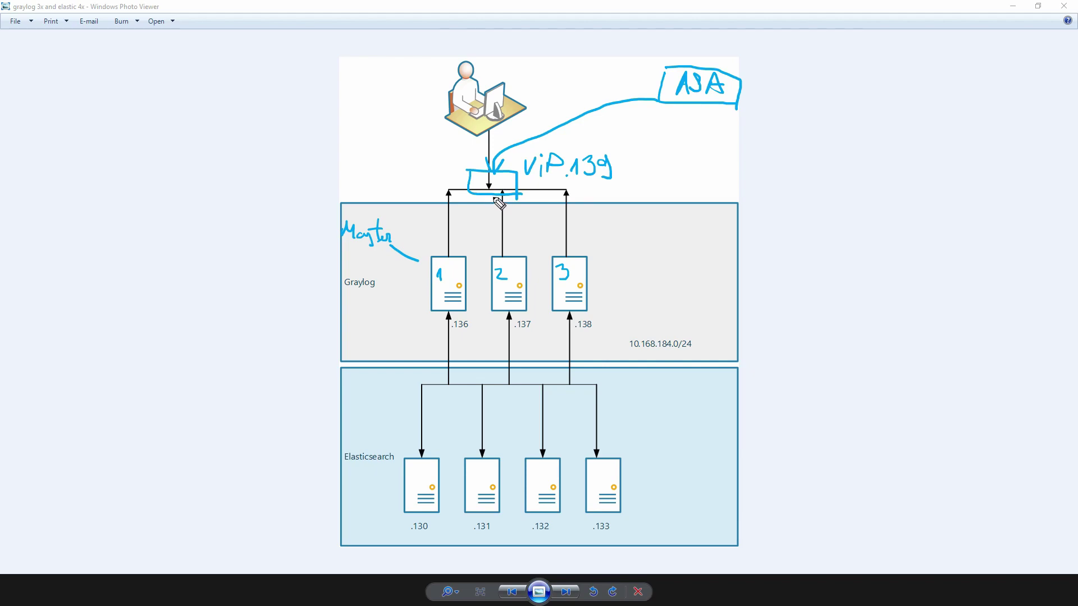
drag(494, 196, 493, 242)
mouse_move(486, 243)
mouse_down()
mouse_move(498, 259)
mouse_move(505, 243)
mouse_up()
drag(506, 196, 567, 256)
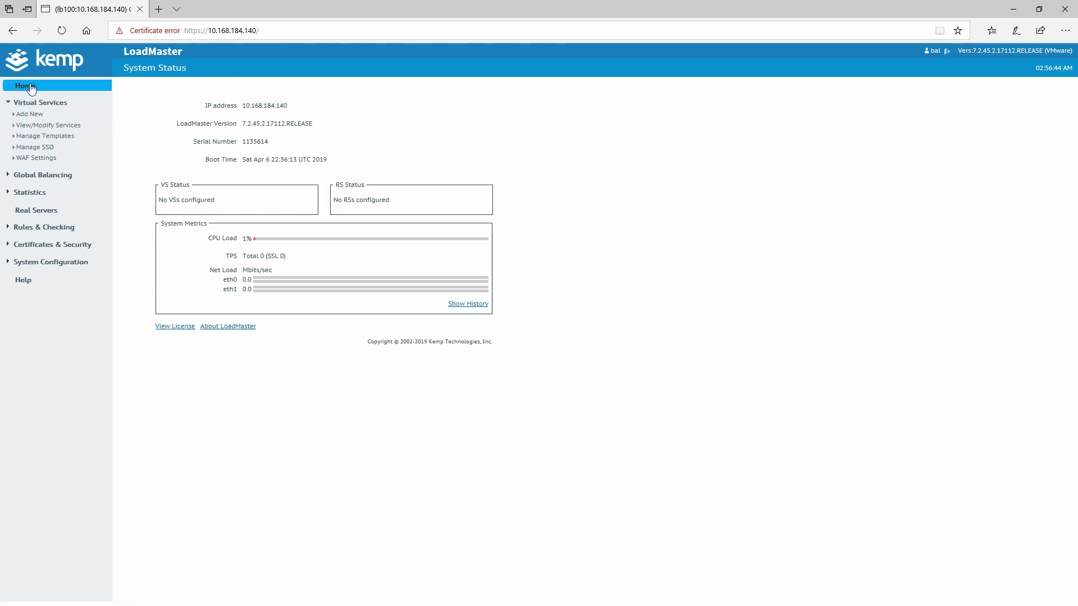
- Add tcp virtual service 'Graylog' at 10.168.184.139 on port 443
click(37, 119)
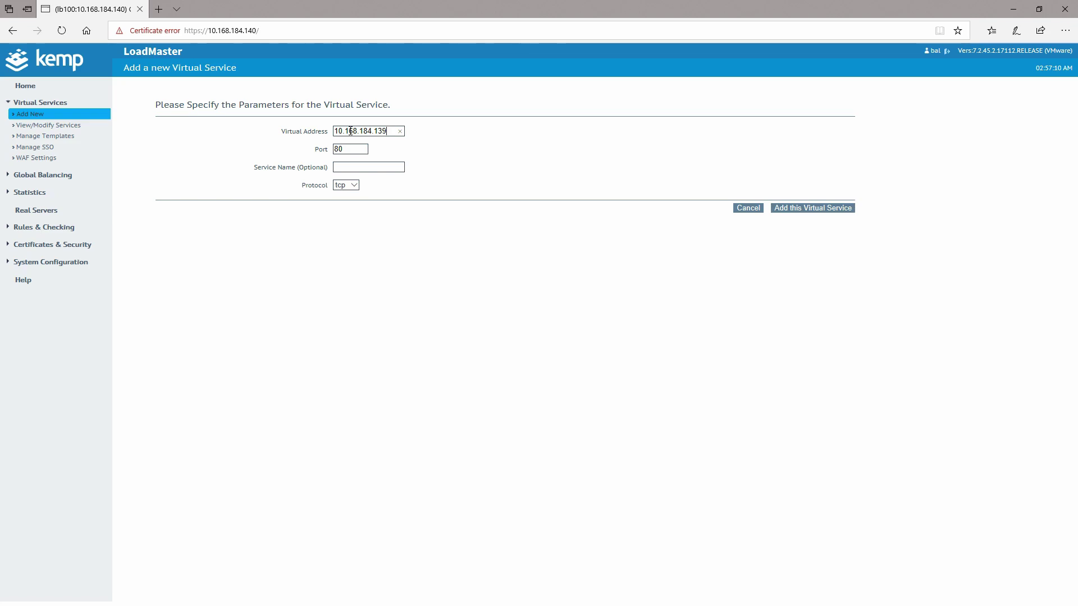
drag(359, 151, 276, 159)
click(806, 210)
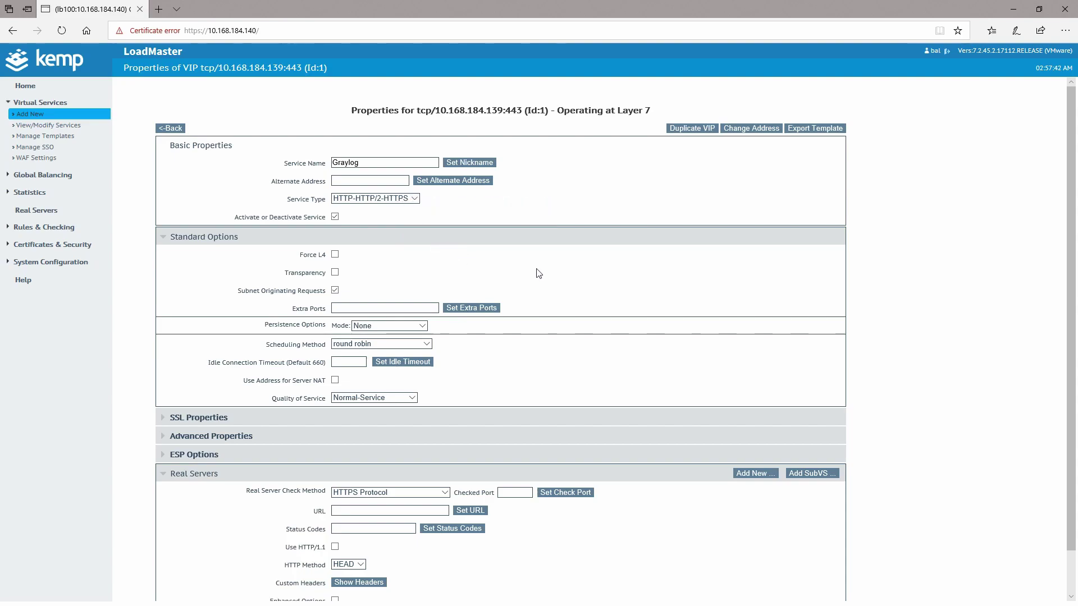
- Set the Graylog service's scheduling method to fixed weighting
scroll(553, 266, down, 1)
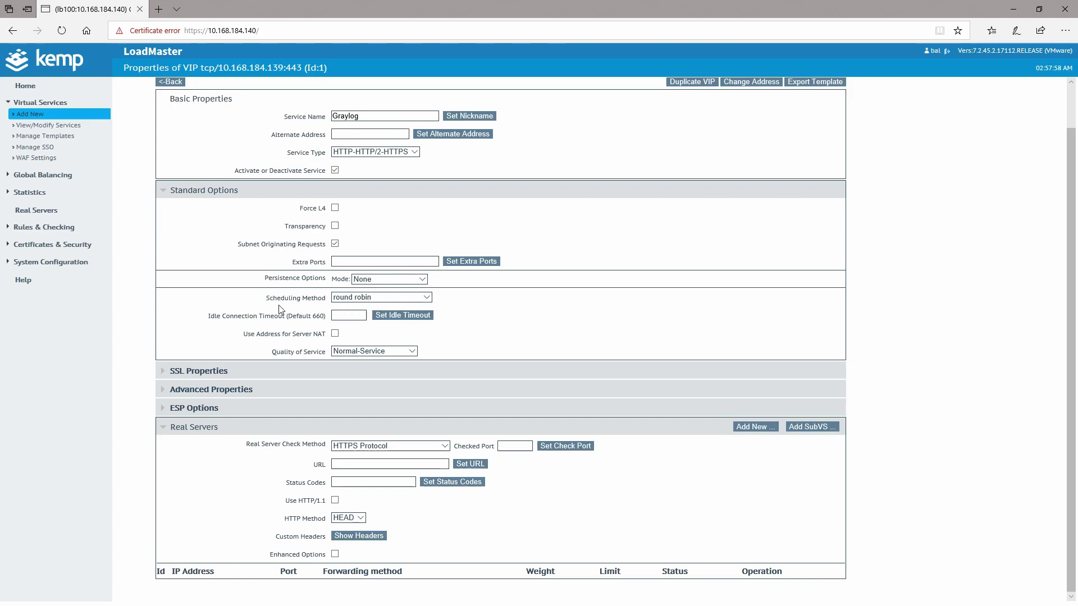
click(376, 301)
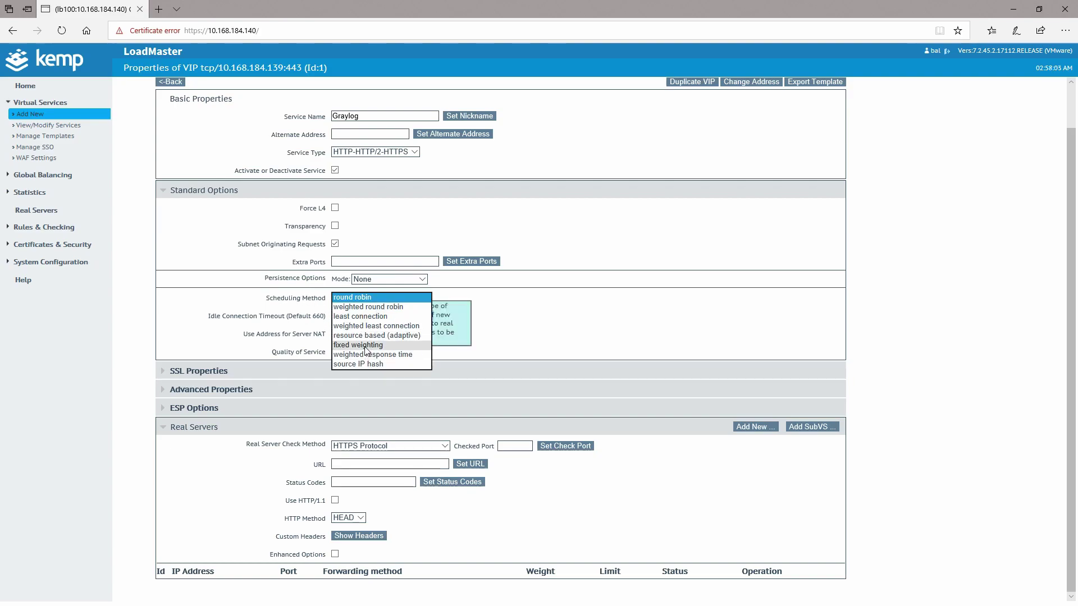
click(364, 345)
- Expand the SSL Properties, Advanced Properties and ESP Options sections
click(408, 372)
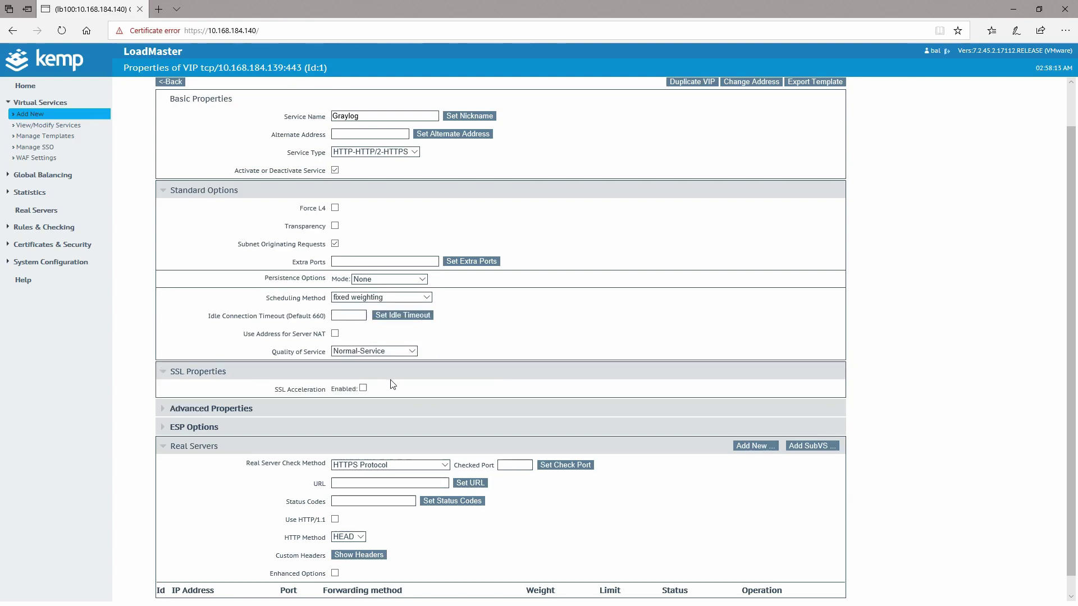
scroll(392, 382, down, 1)
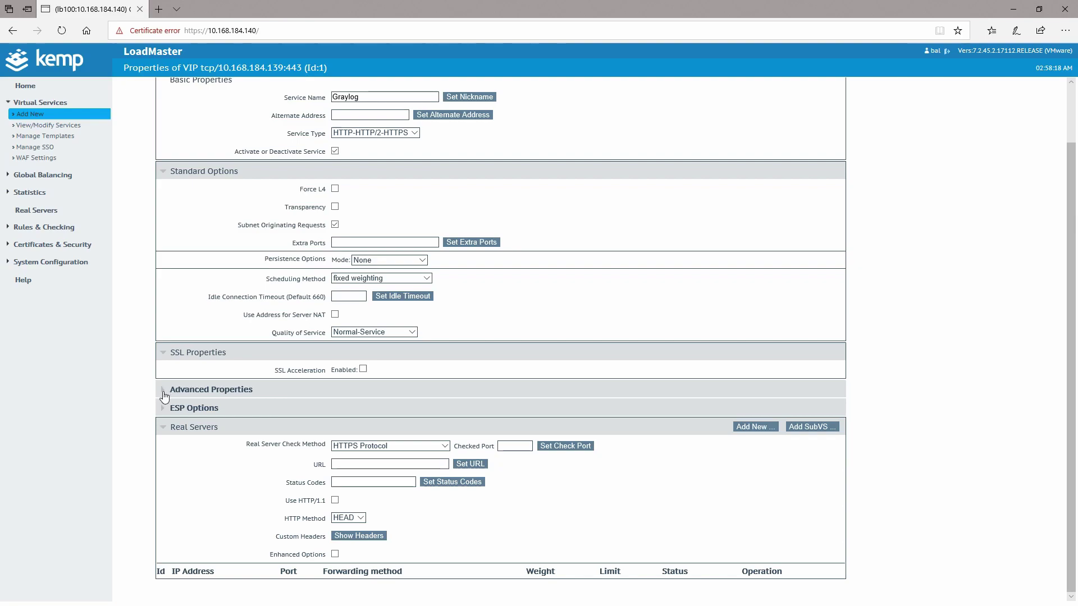
click(163, 393)
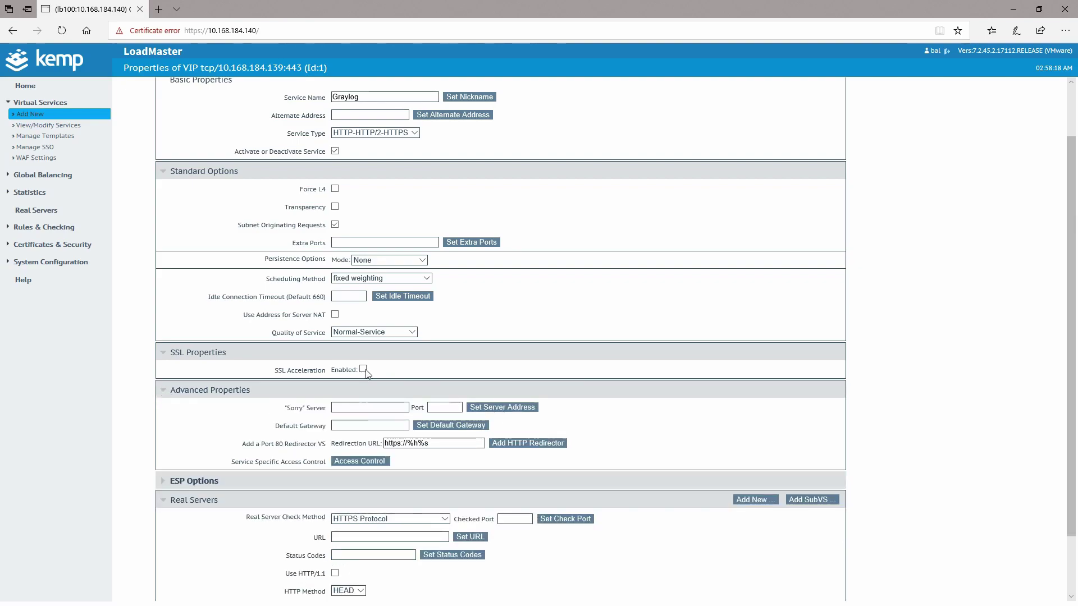
scroll(418, 404, down, 1)
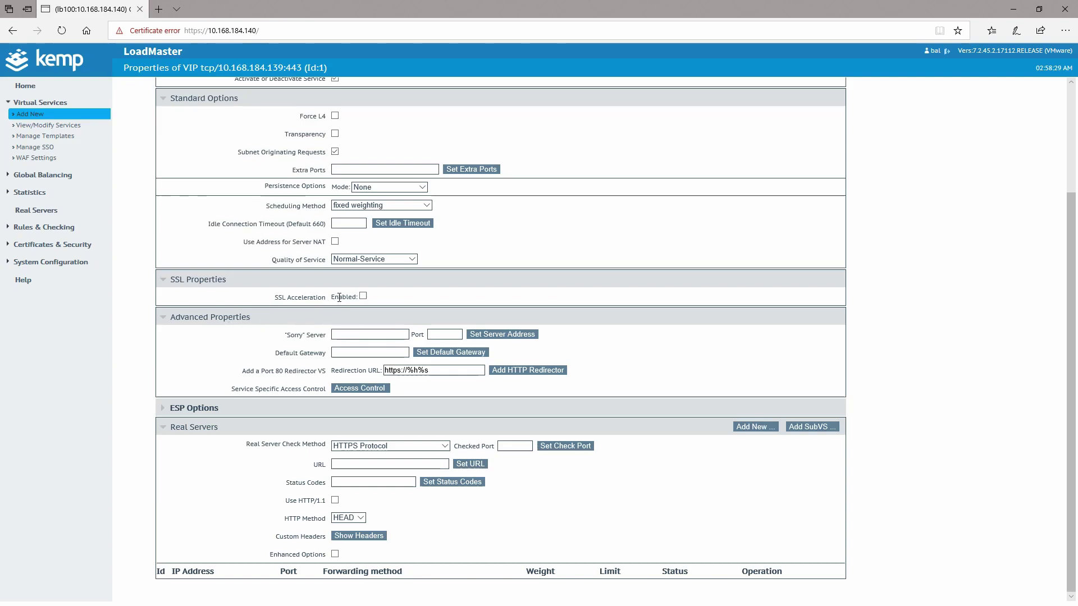
click(160, 407)
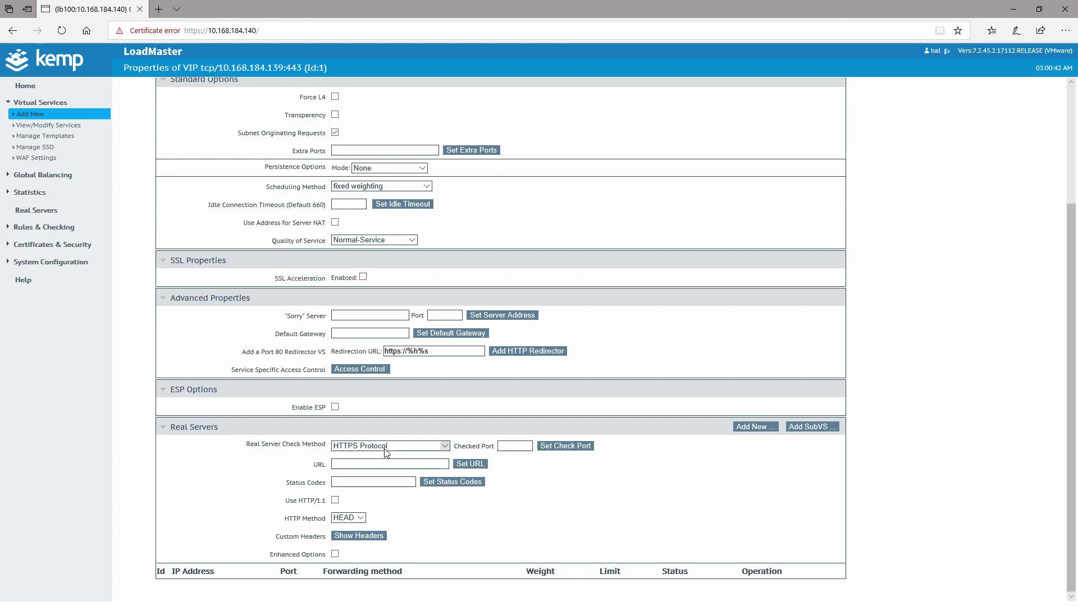
- Set the real server health-check port to 9000
click(522, 446)
text(9000)
click(564, 446)
- Add real server 10.168.184.136, port 9000, nat forwarding, weight 2000, and confirm
click(755, 427)
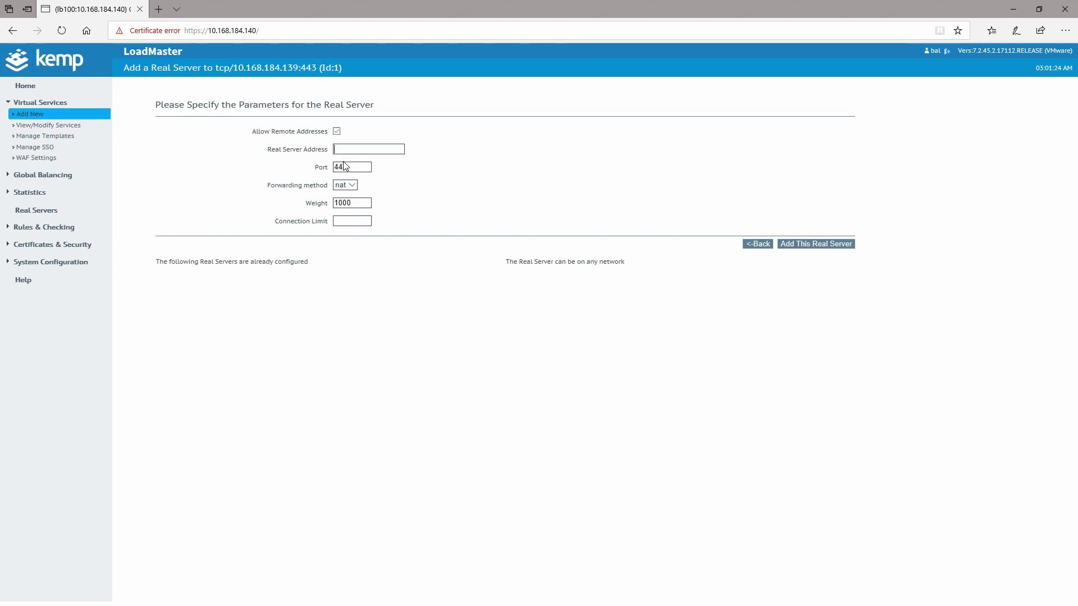
text(10.168.184.136)
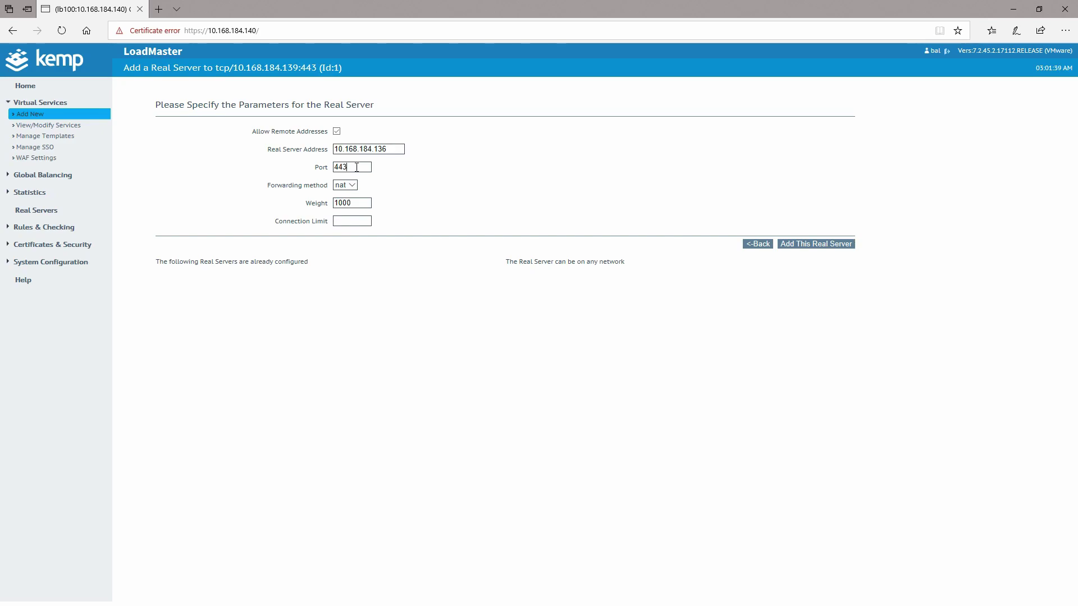
key(Tab)
text(9)
drag(397, 149, 332, 168)
click(349, 186)
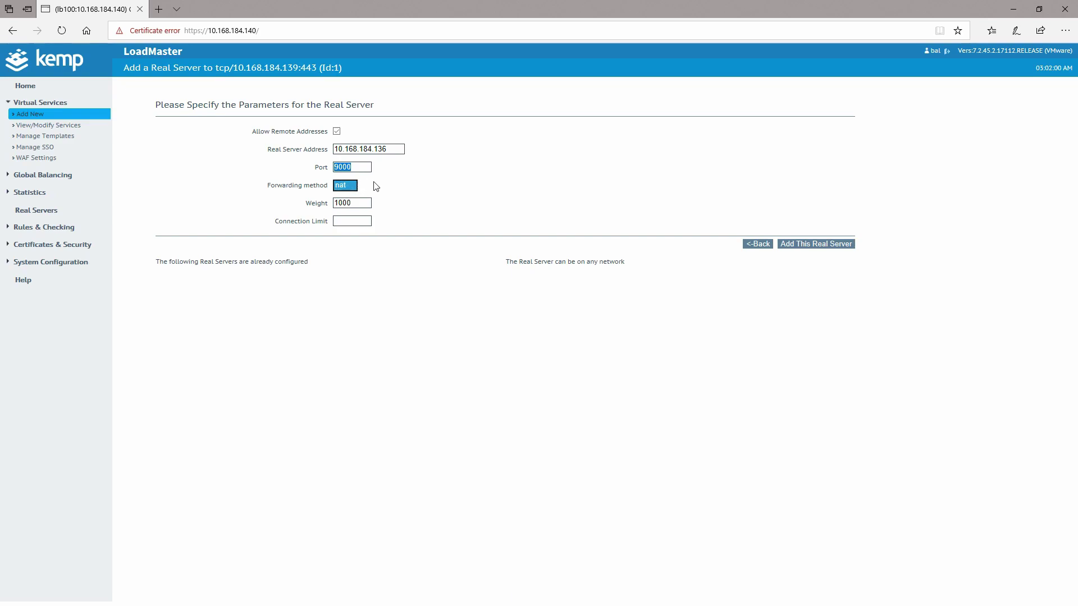
click(344, 195)
click(349, 186)
click(335, 203)
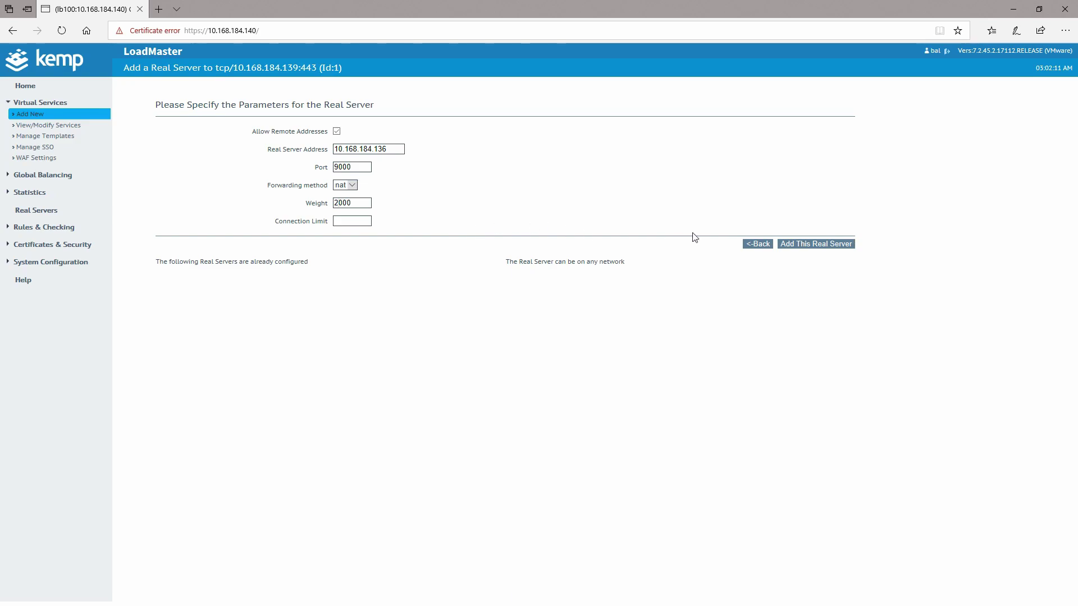
click(805, 245)
click(566, 352)
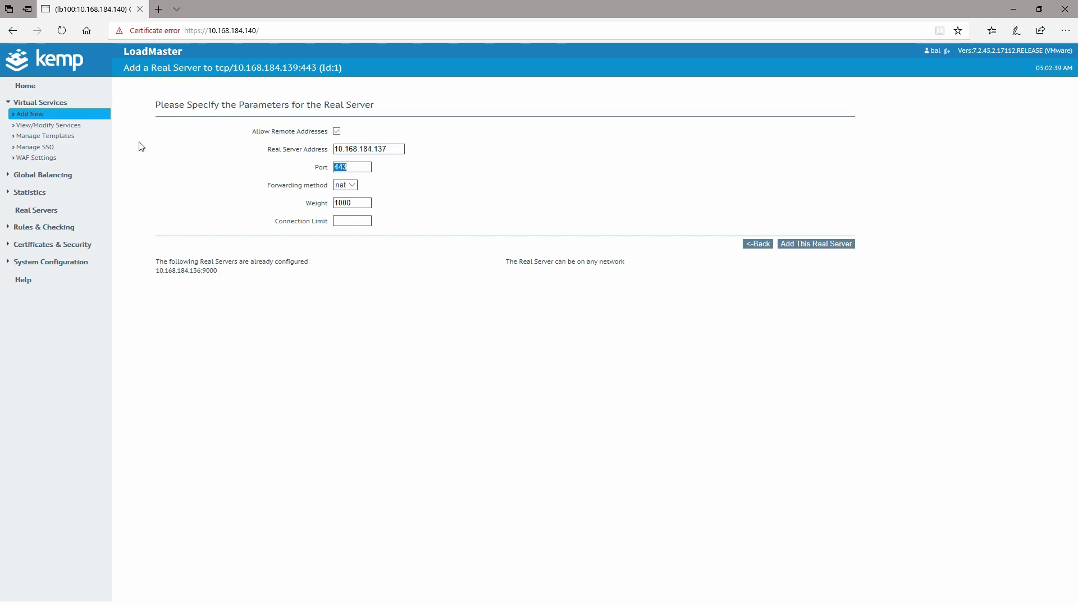
- Add real server 10.168.184.137 on port 9000 with weight 1500 and confirm
text(9000)
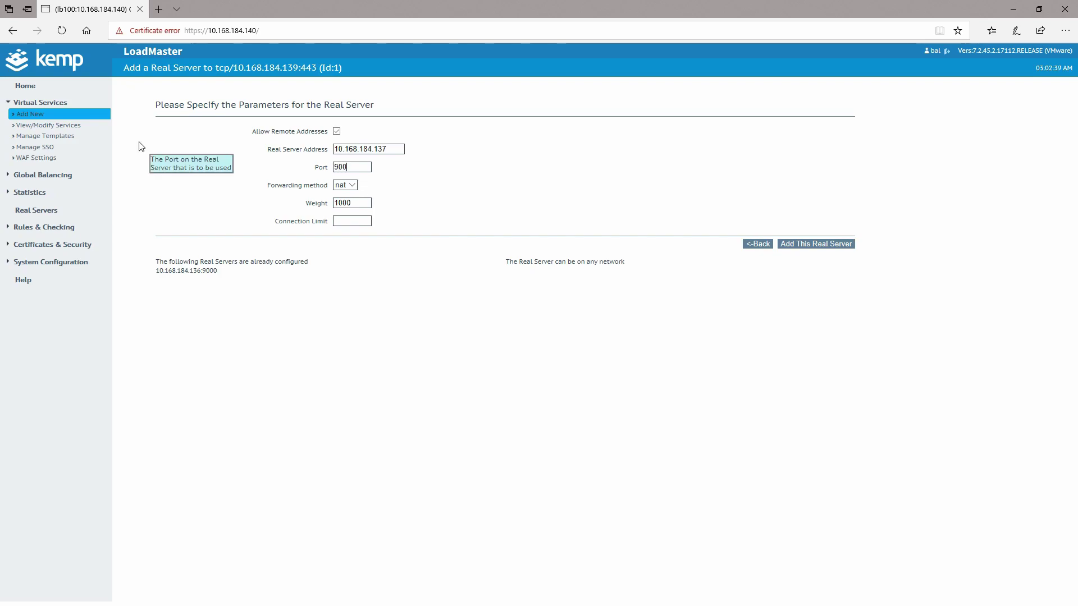
click(343, 203)
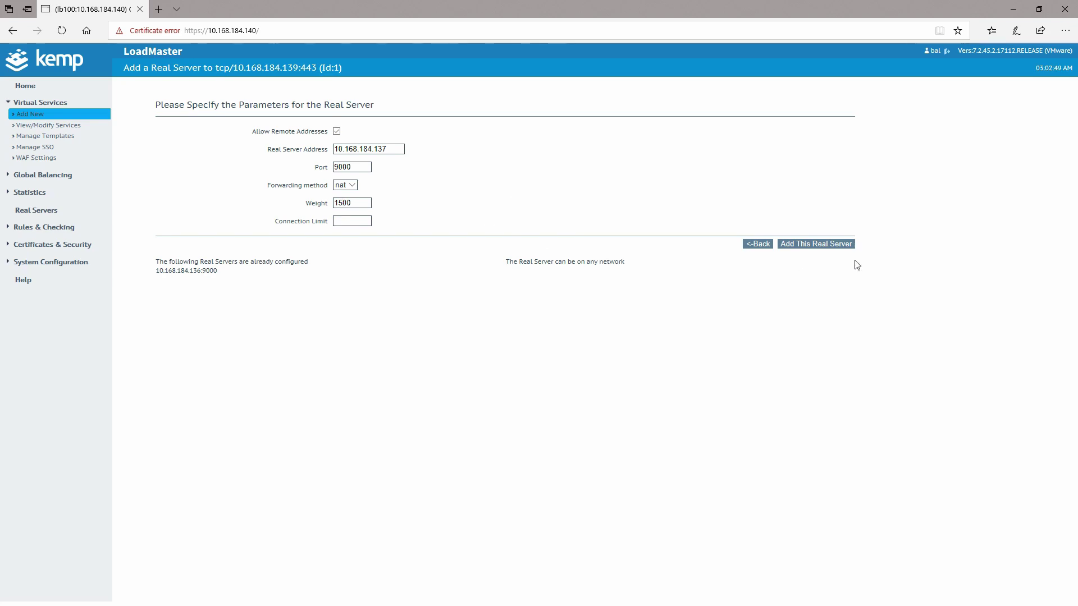
drag(393, 148, 224, 143)
key(ctrl+c)
click(596, 162)
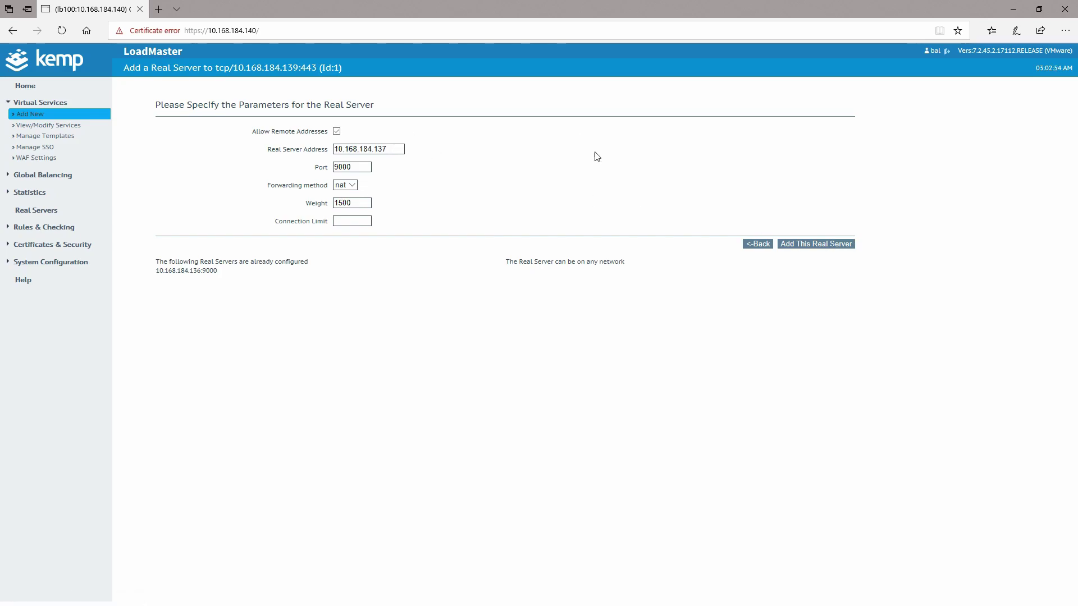
click(842, 244)
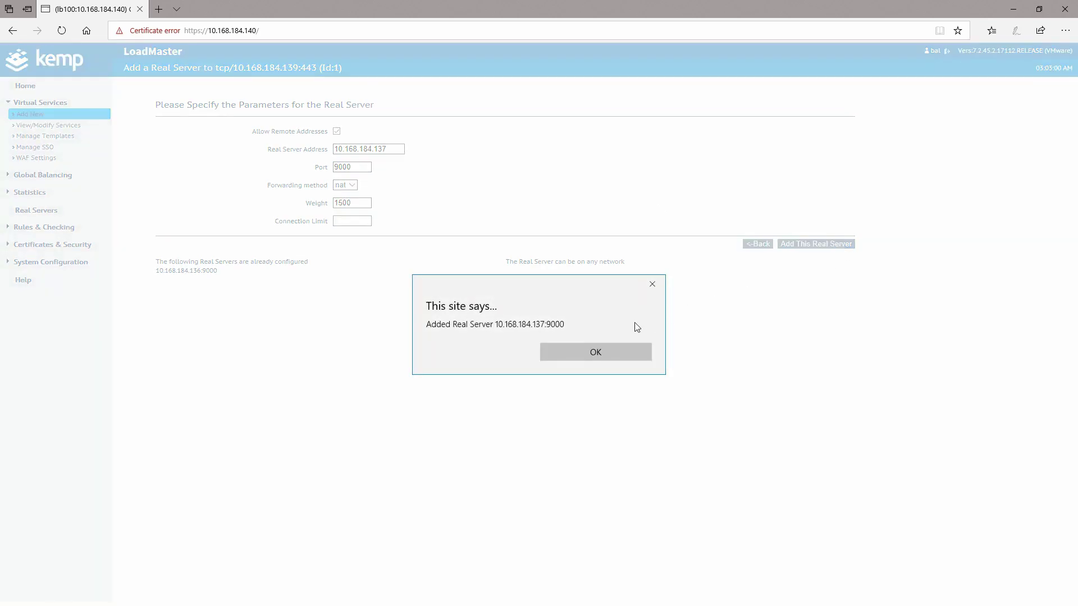
click(584, 353)
- Paste and edit the address to add 10.168.184.138 on port 9000, then confirm
click(375, 150)
key(ctrl+v)
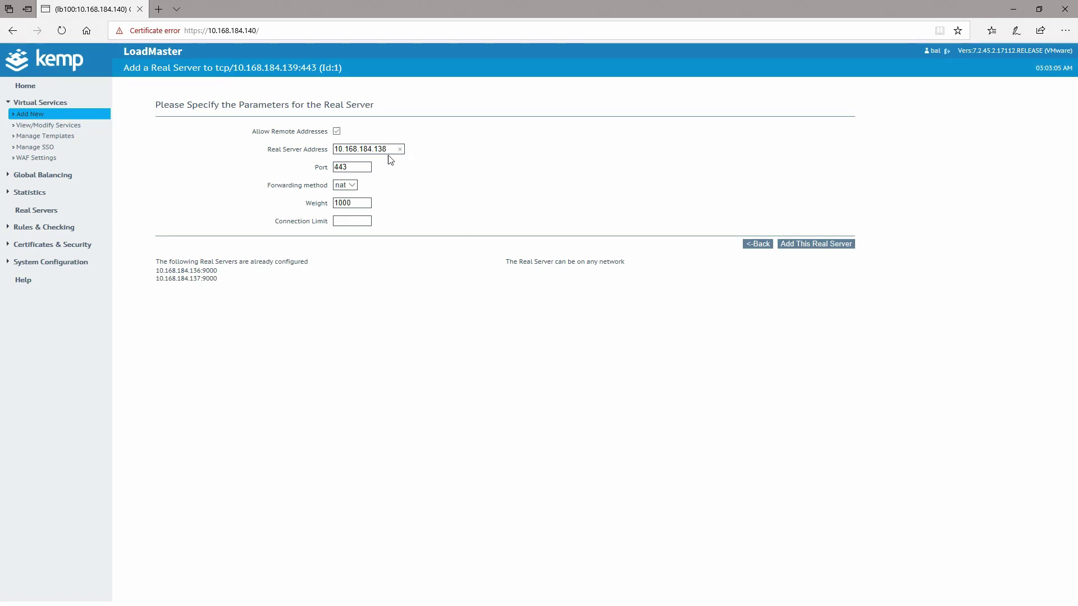
key(Tab)
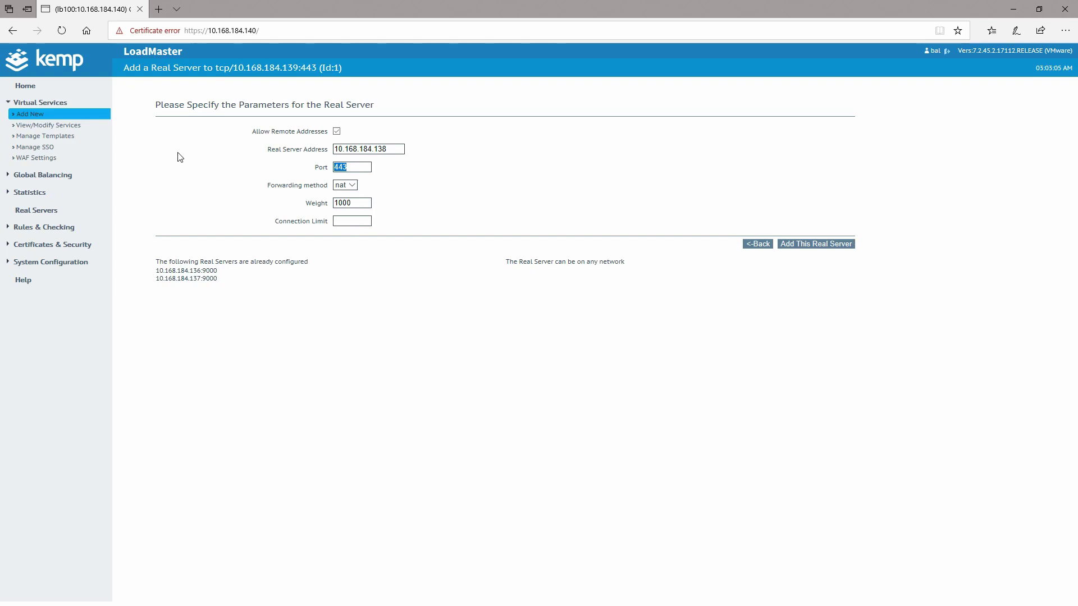
text(9000)
click(828, 248)
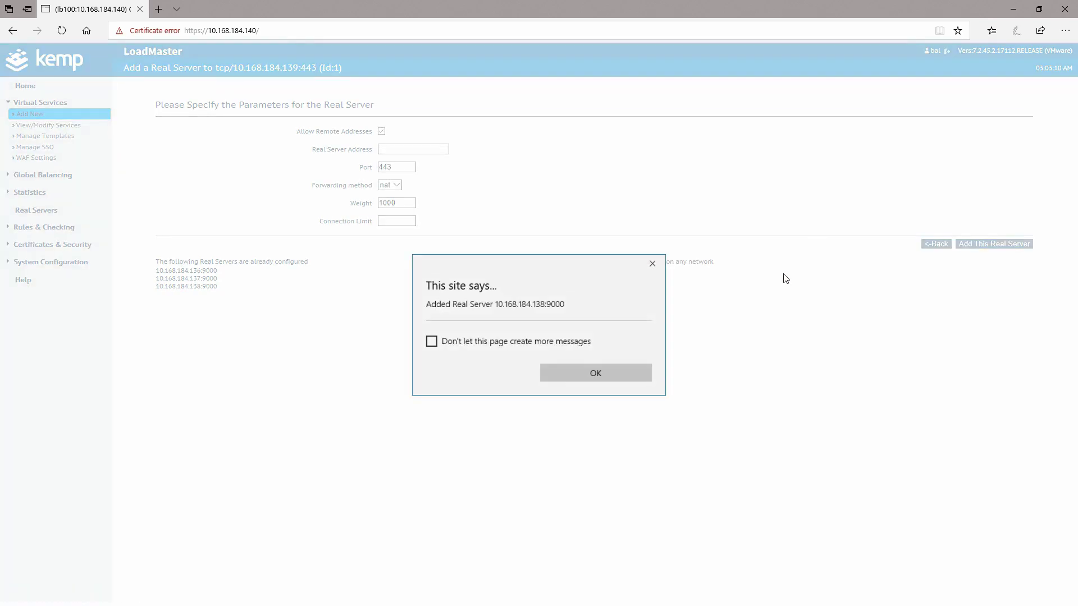
click(590, 375)
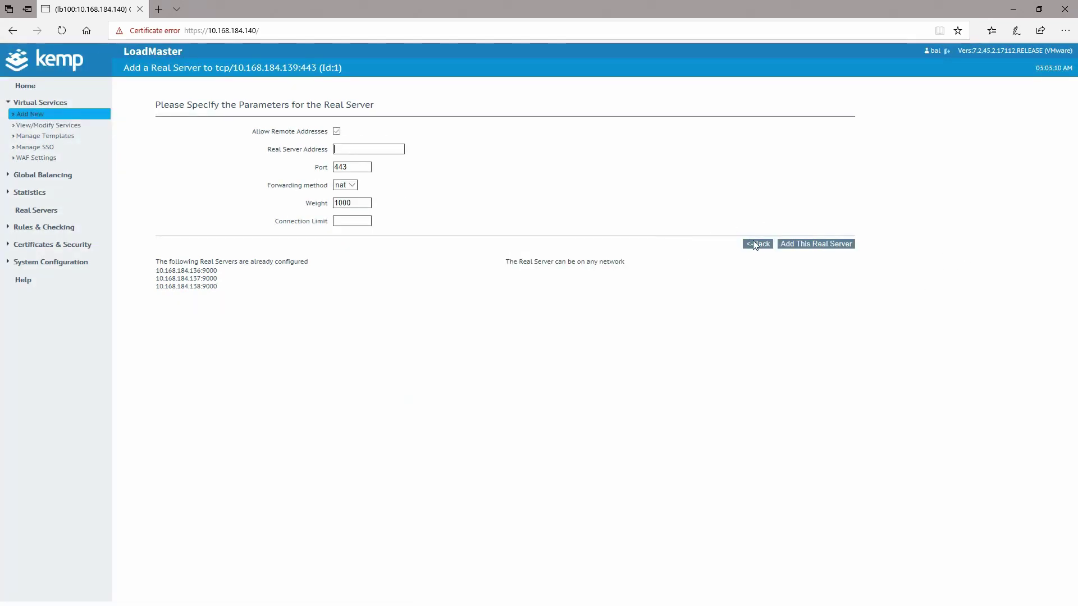
- Check the three real servers, go back to Virtual Services, and select VIP 10.168.184.139
click(758, 244)
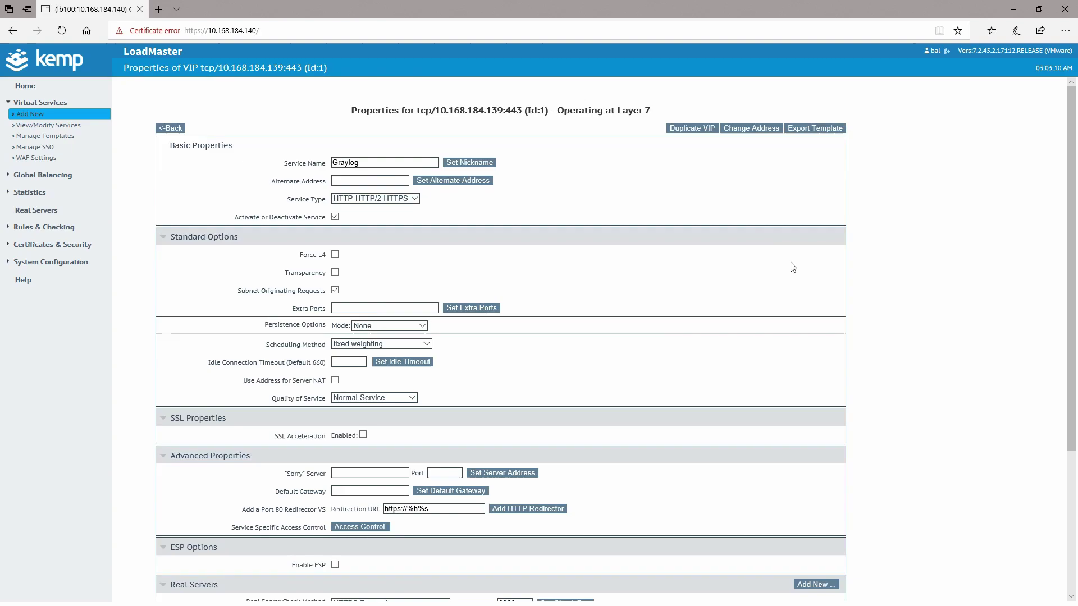
scroll(890, 303, down, 5)
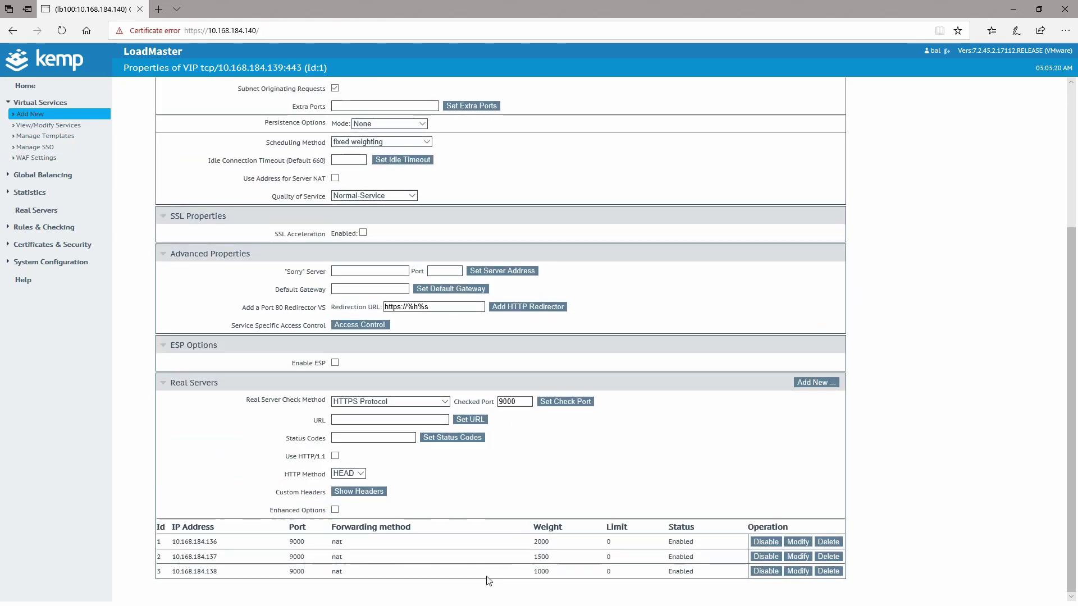
scroll(533, 165, up, 4)
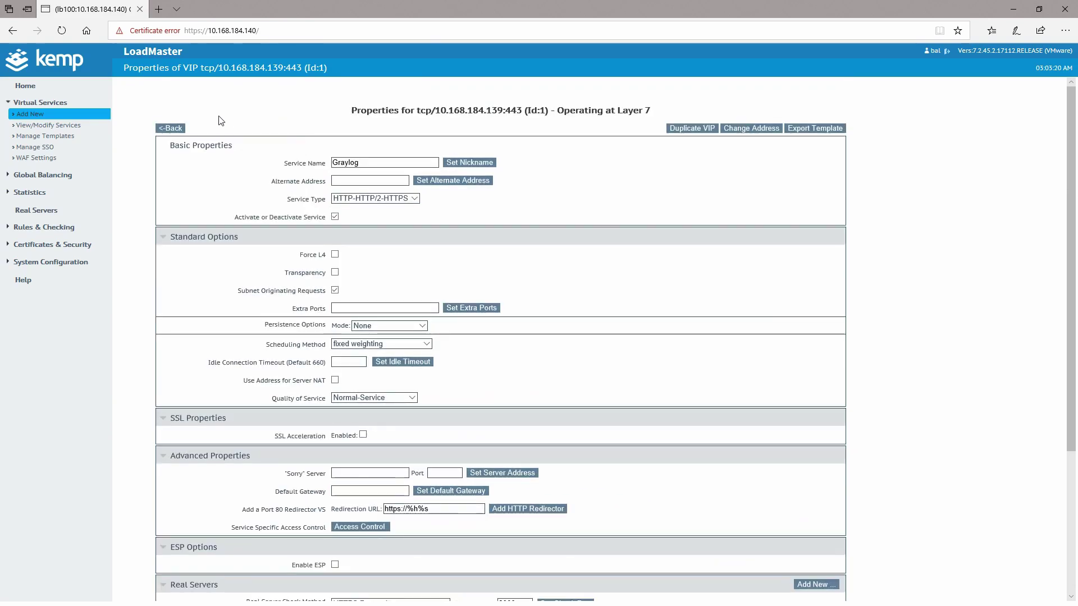
click(174, 129)
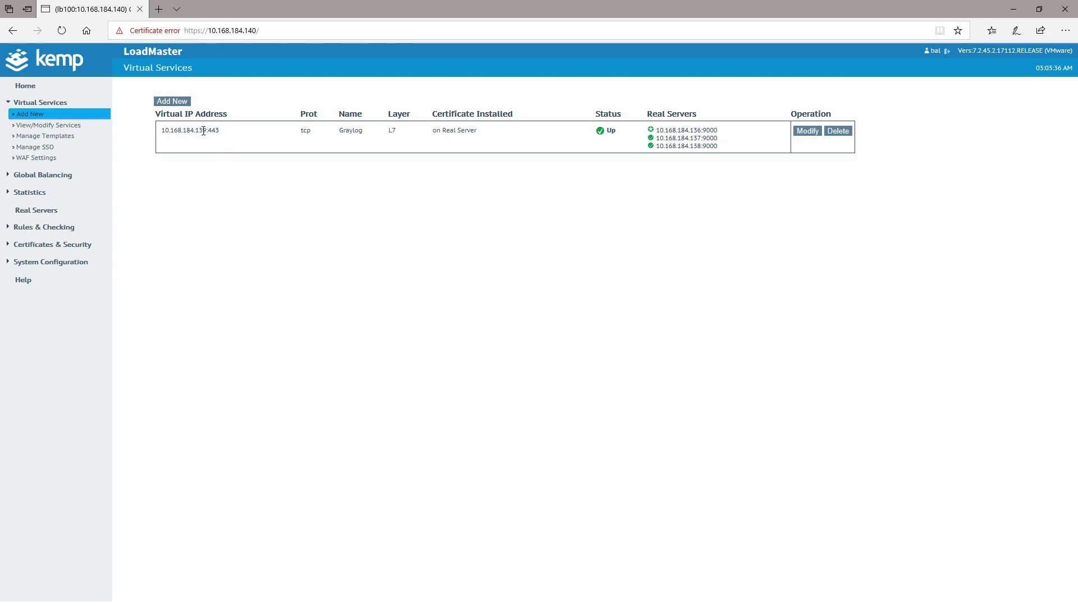
drag(207, 130, 162, 125)
click(160, 10)
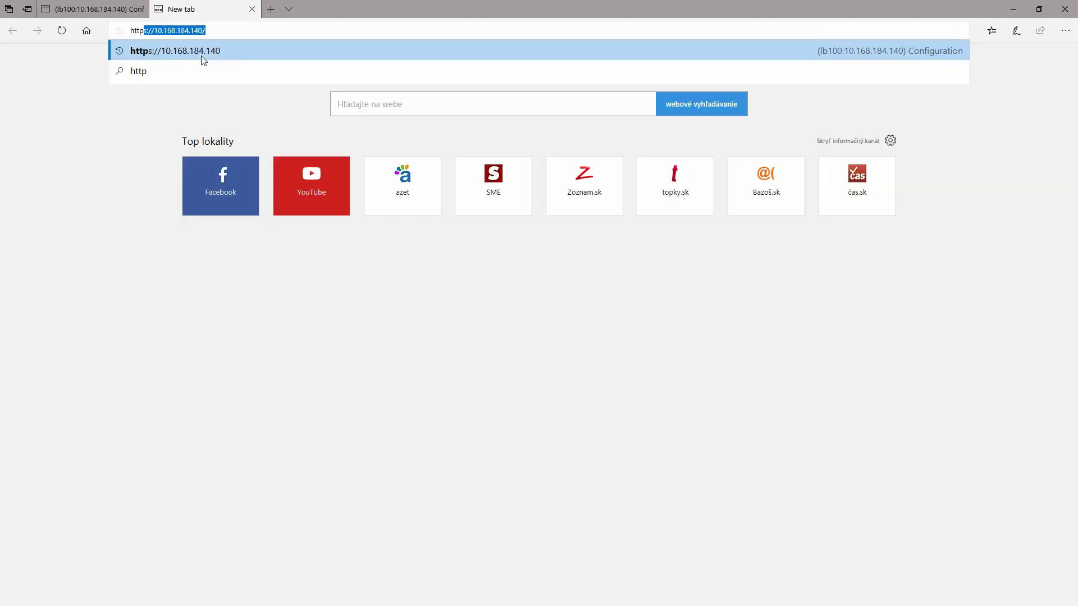
text(s://10.168.184.139)
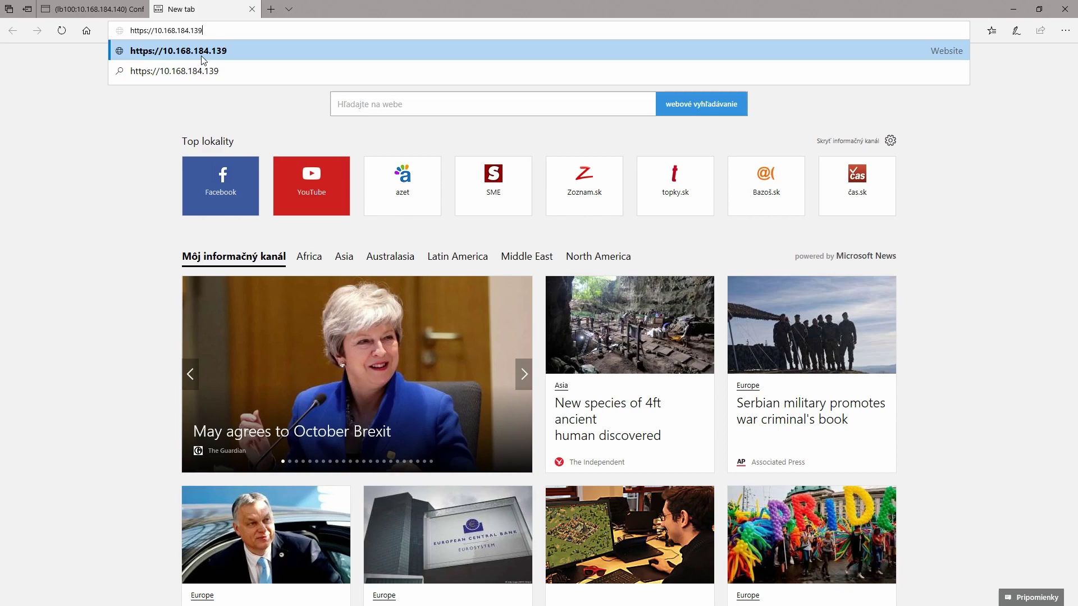
click(204, 60)
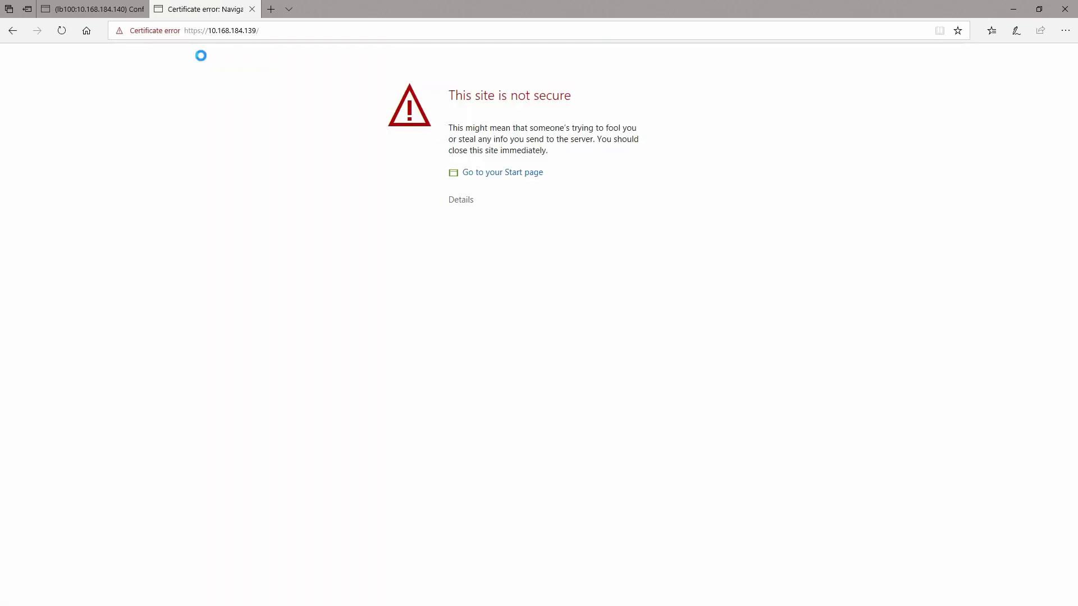
- Bypass the certificate warning and sign in to Graylog at 10.168.184.139, then return to LoadMaster
click(452, 205)
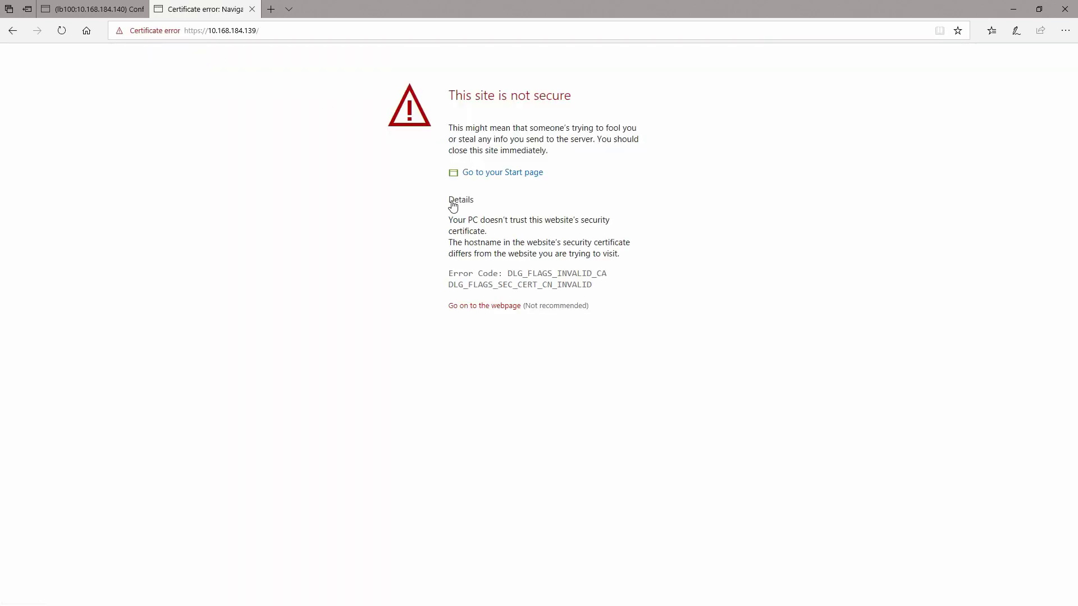
click(480, 308)
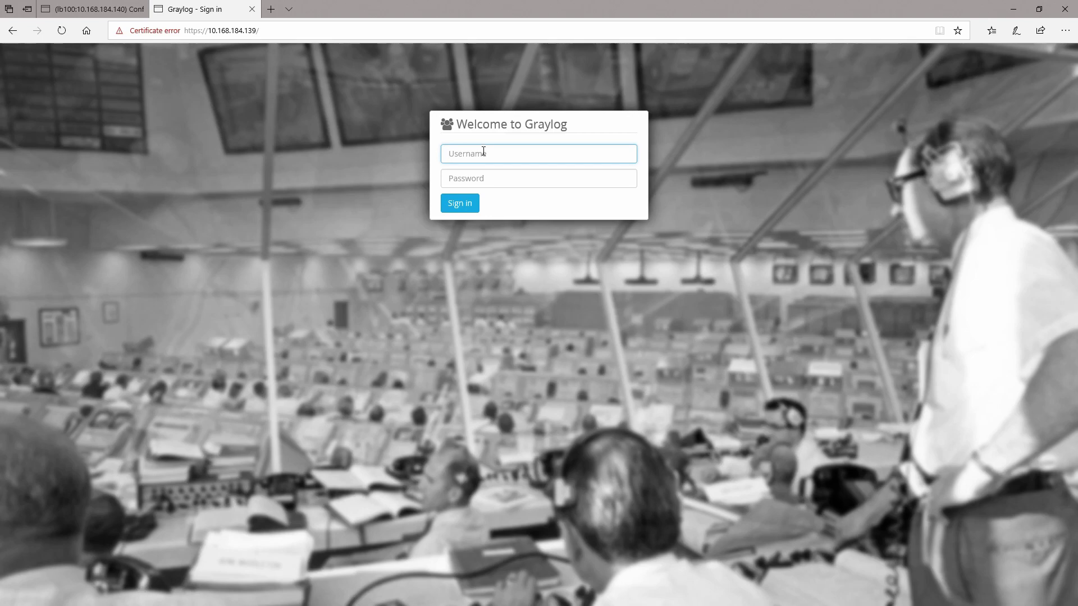
text(admin)
key(Tab)
text(••)
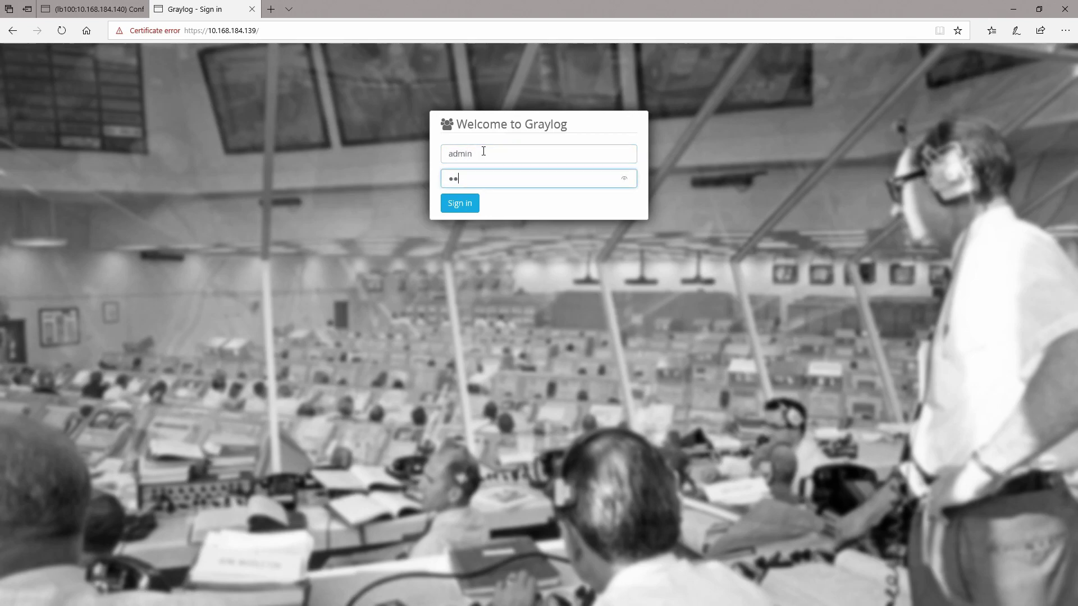
text(•••••••)
key(Return)
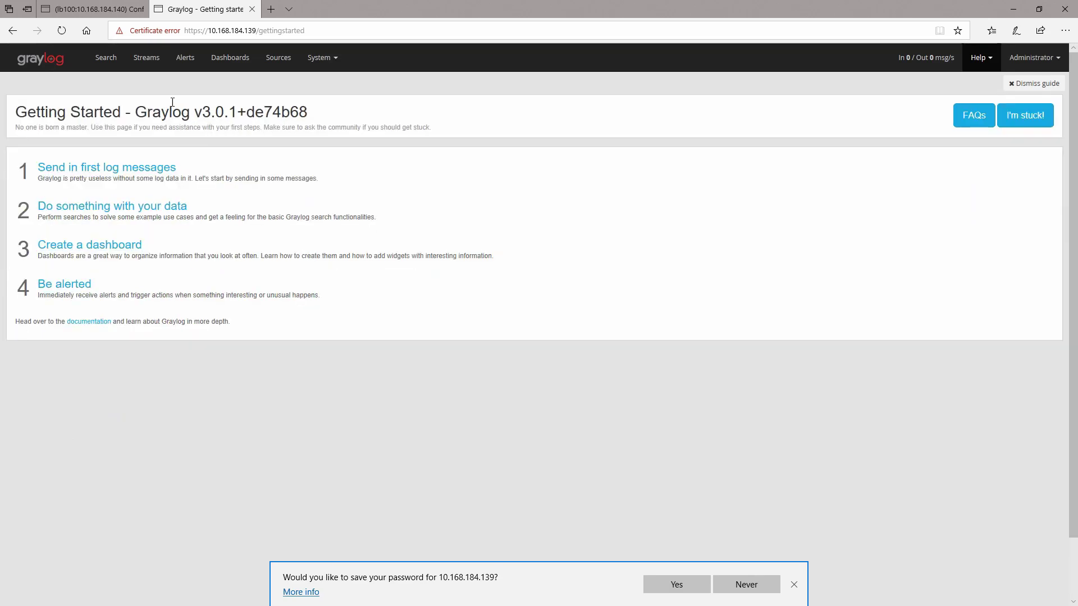
click(96, 10)
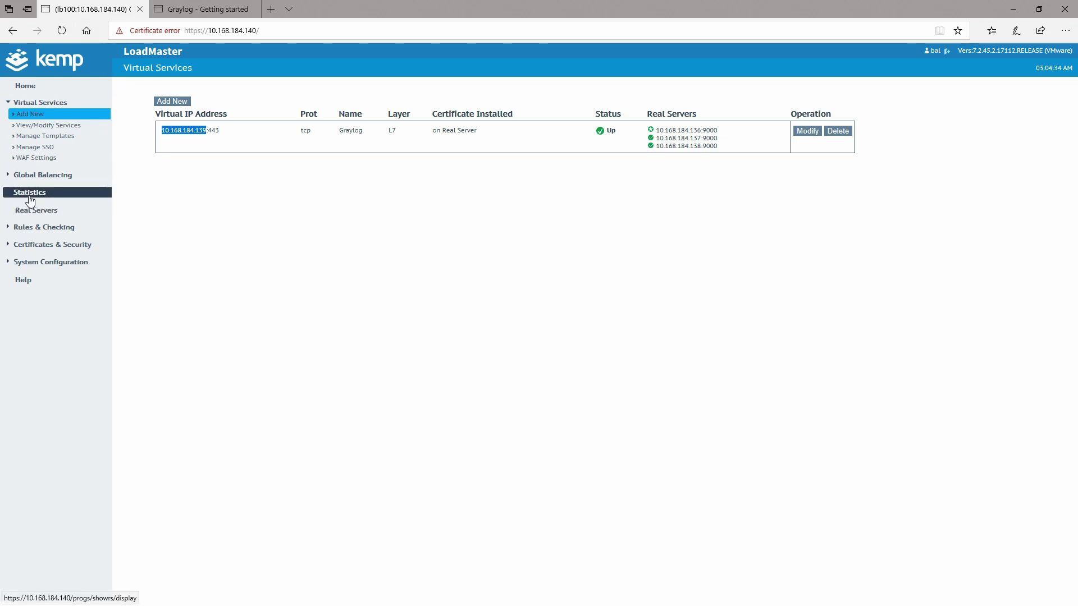
- Show Real Time Statistics per real server, with all 19 connections on 10.168.184.136
click(8, 196)
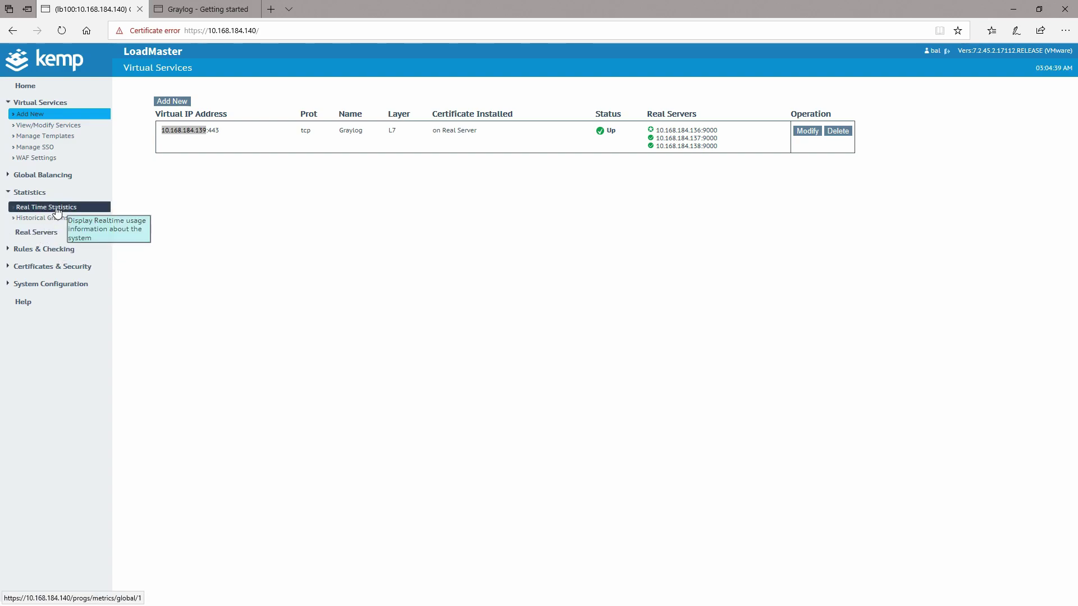
click(57, 208)
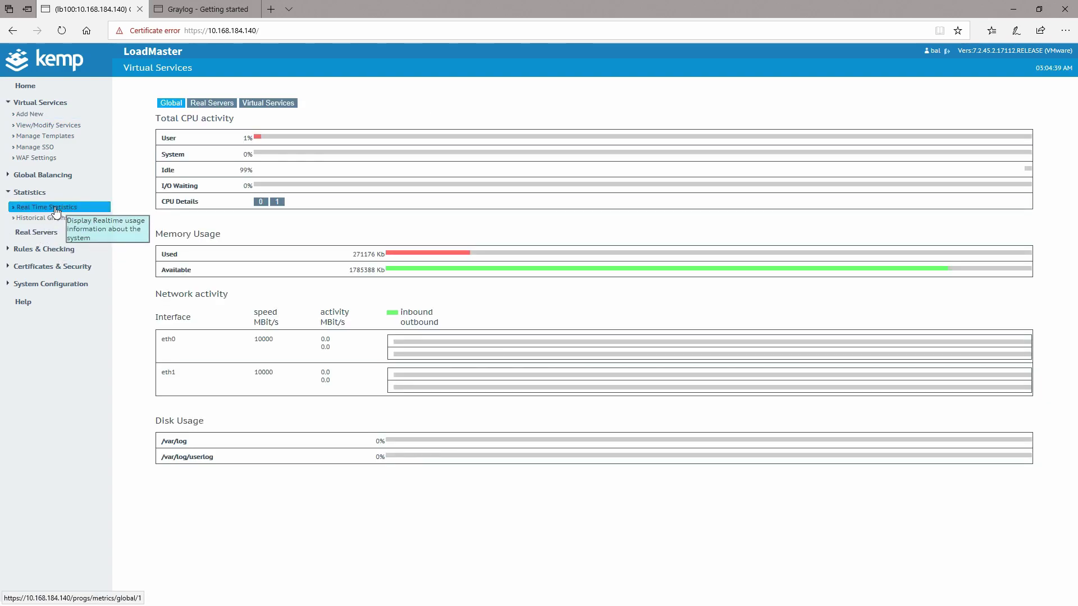
click(227, 104)
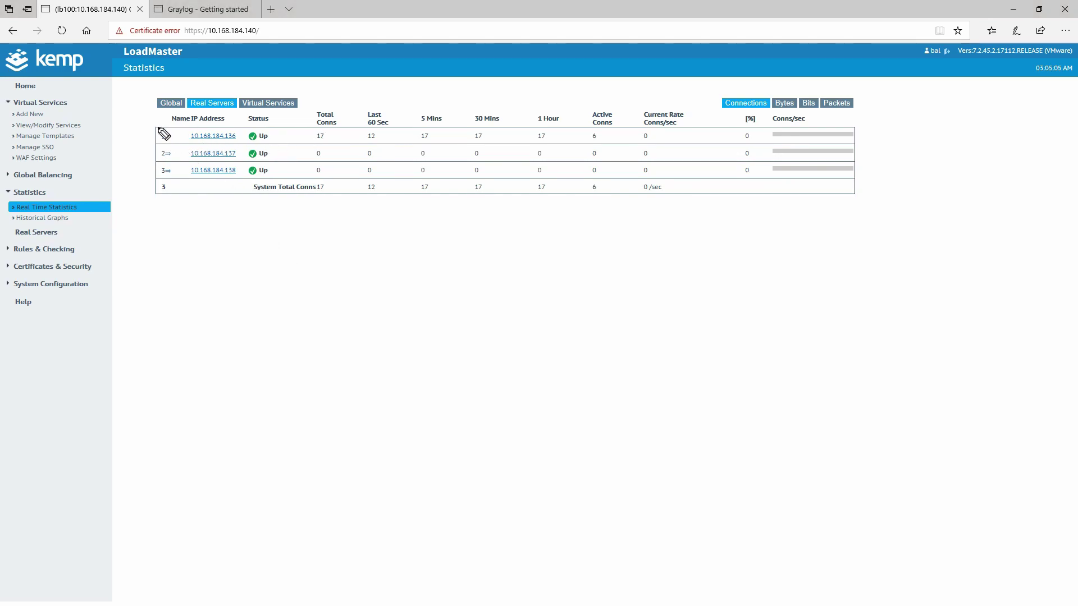
mouse_move(157, 120)
mouse_down()
mouse_move(157, 132)
mouse_move(188, 147)
mouse_move(400, 137)
mouse_move(683, 145)
mouse_up()
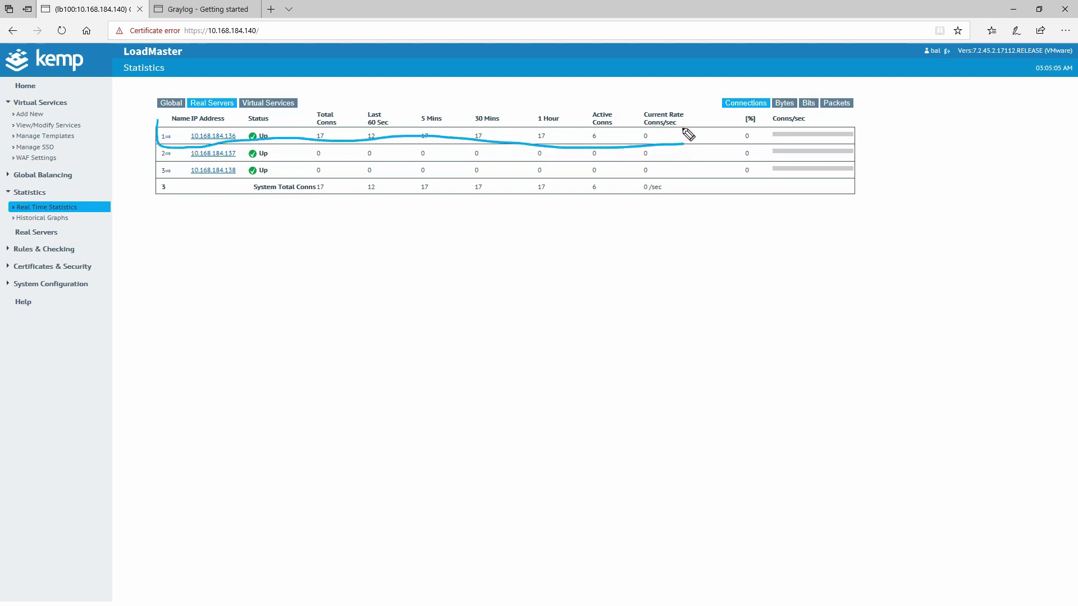
drag(684, 101, 686, 139)
mouse_move(156, 124)
mouse_down()
mouse_move(194, 89)
mouse_move(321, 84)
mouse_move(665, 88)
mouse_move(684, 103)
mouse_up()
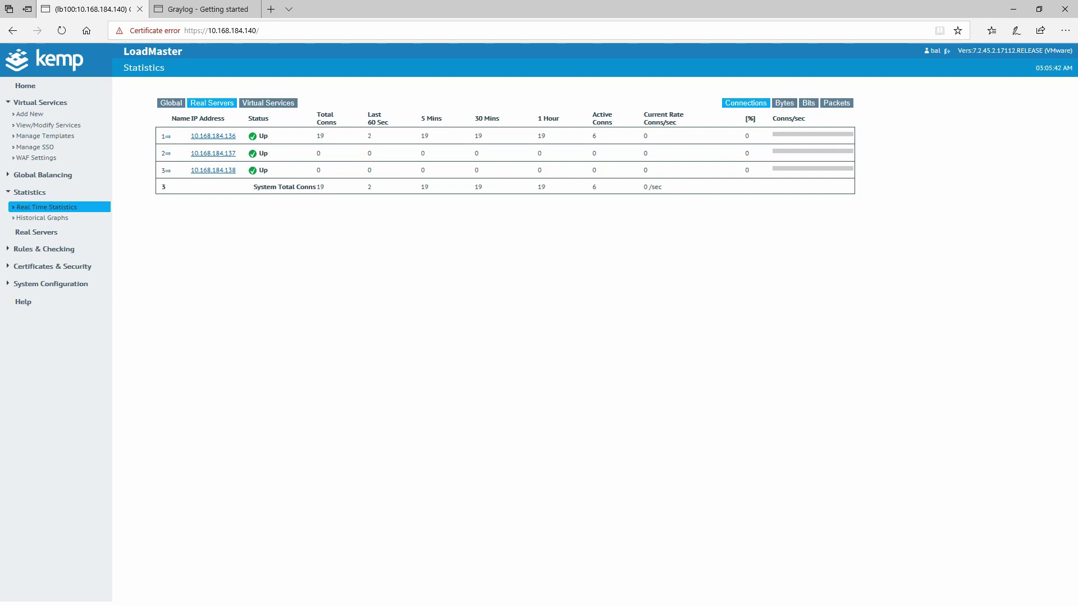
click(39, 104)
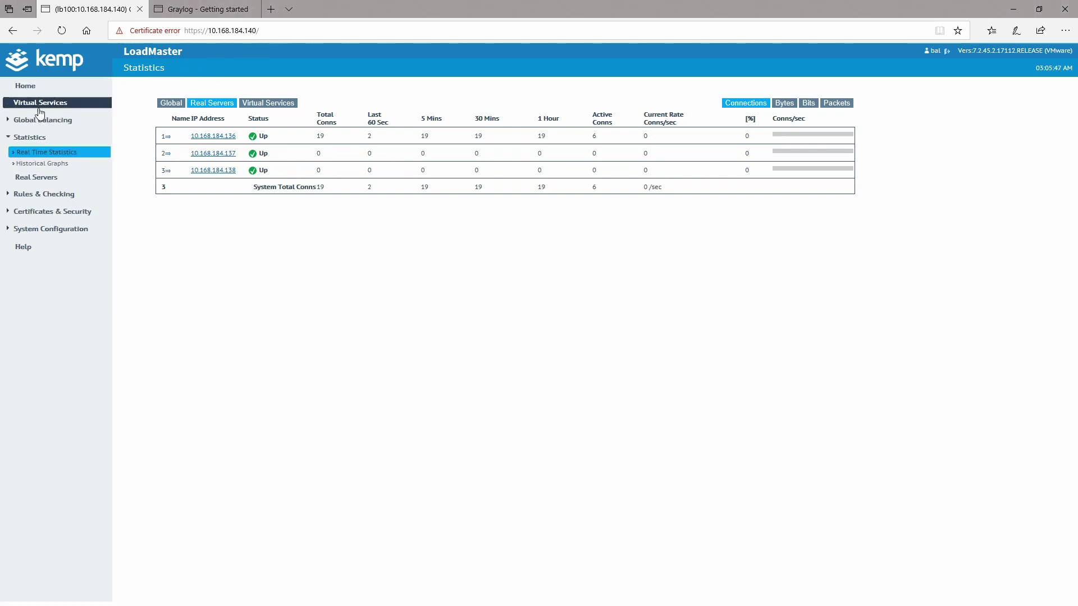
- Fill in a new virtual service: 10.168.184.139, port 514, protocol udp, named 'ASA syslog'
click(37, 104)
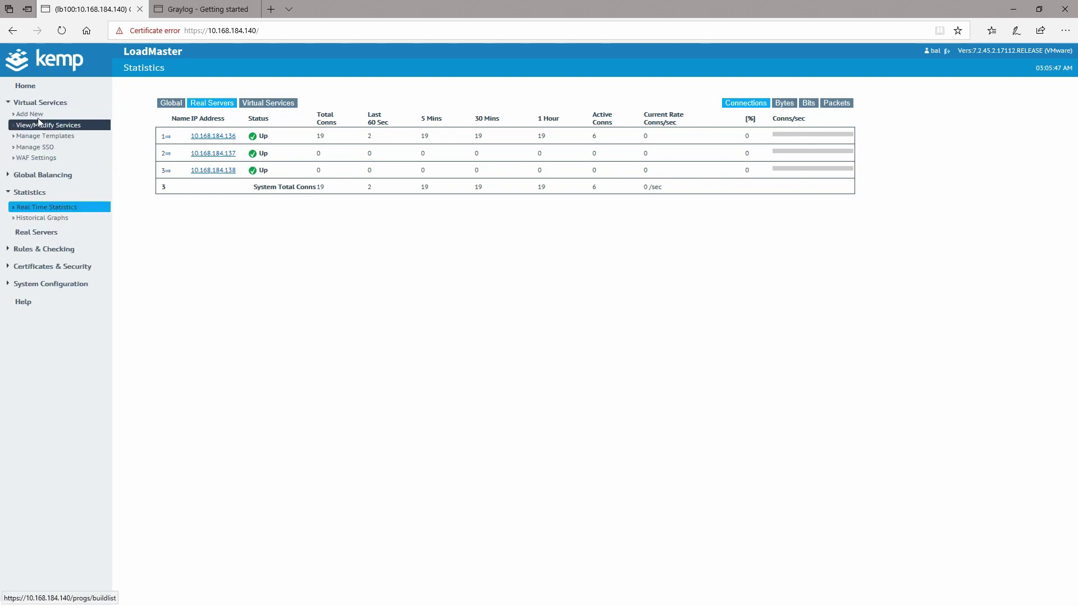
click(38, 115)
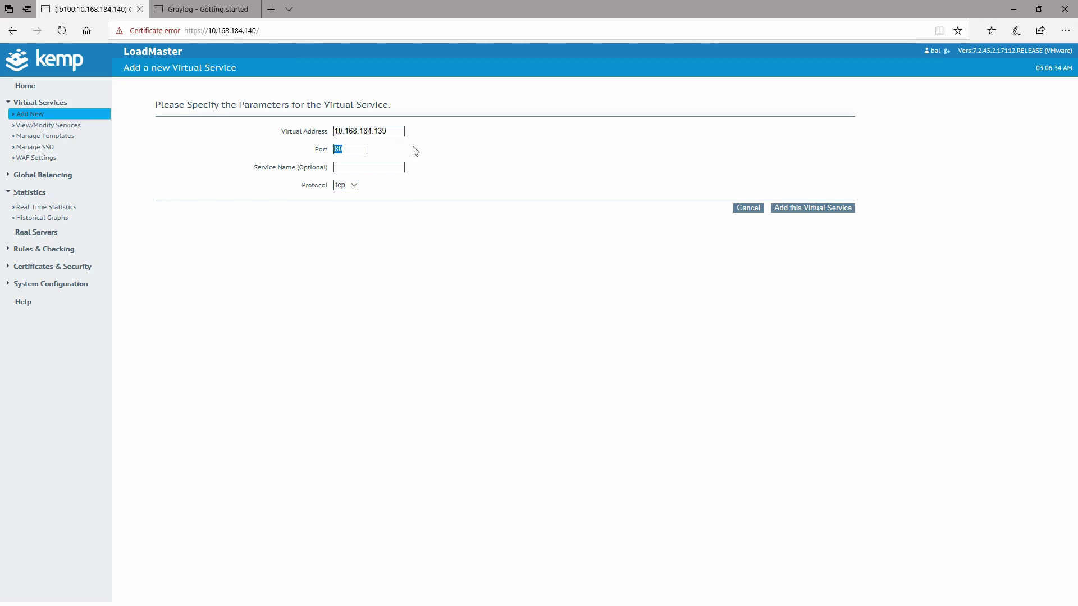
text(514)
click(355, 187)
click(352, 198)
click(354, 168)
text(ASA syslog)
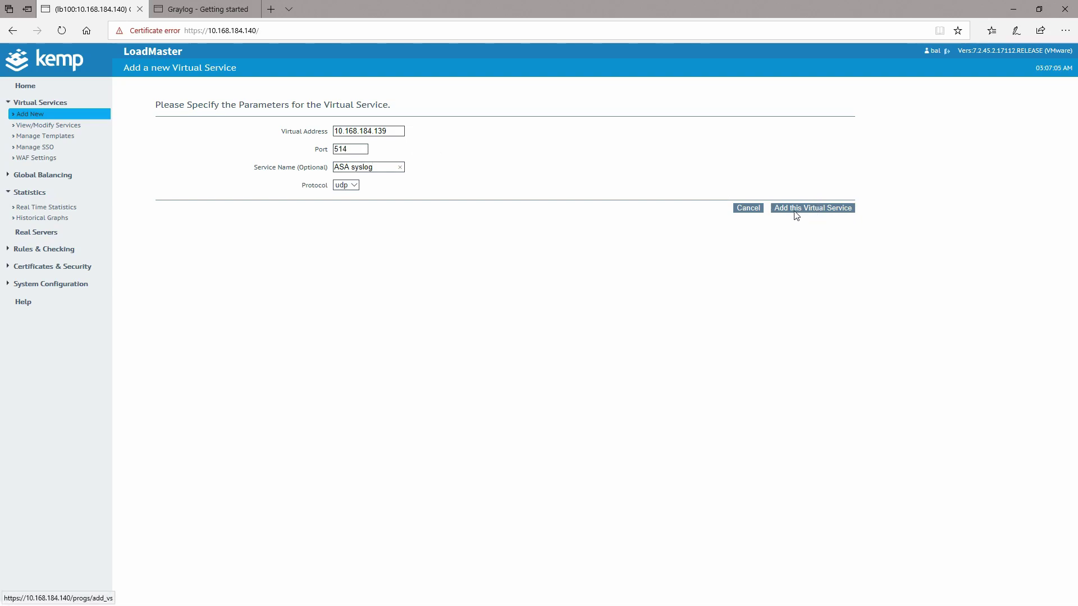
click(812, 209)
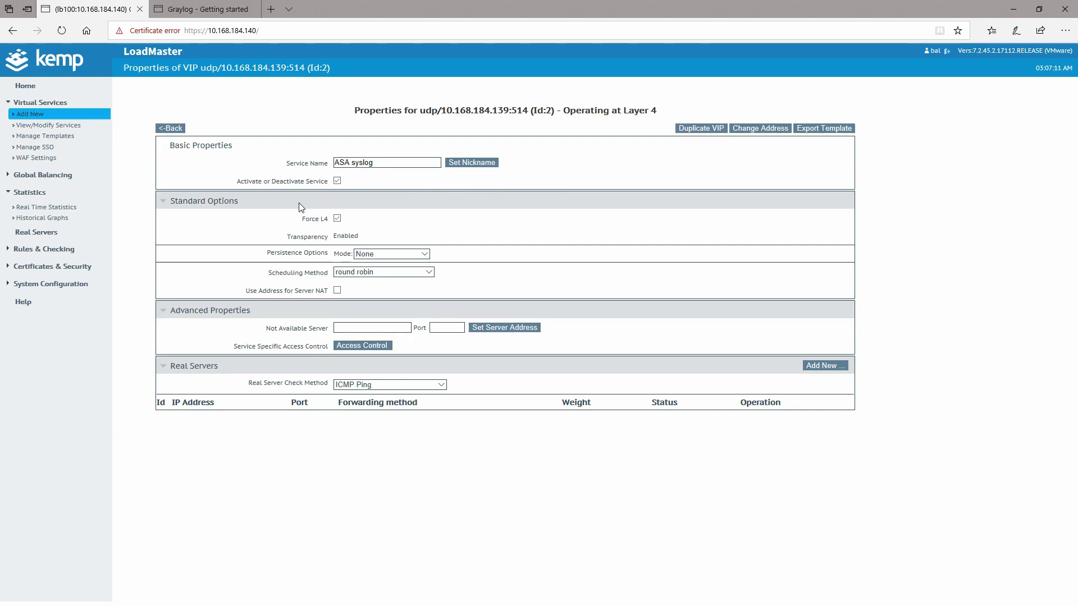
click(408, 254)
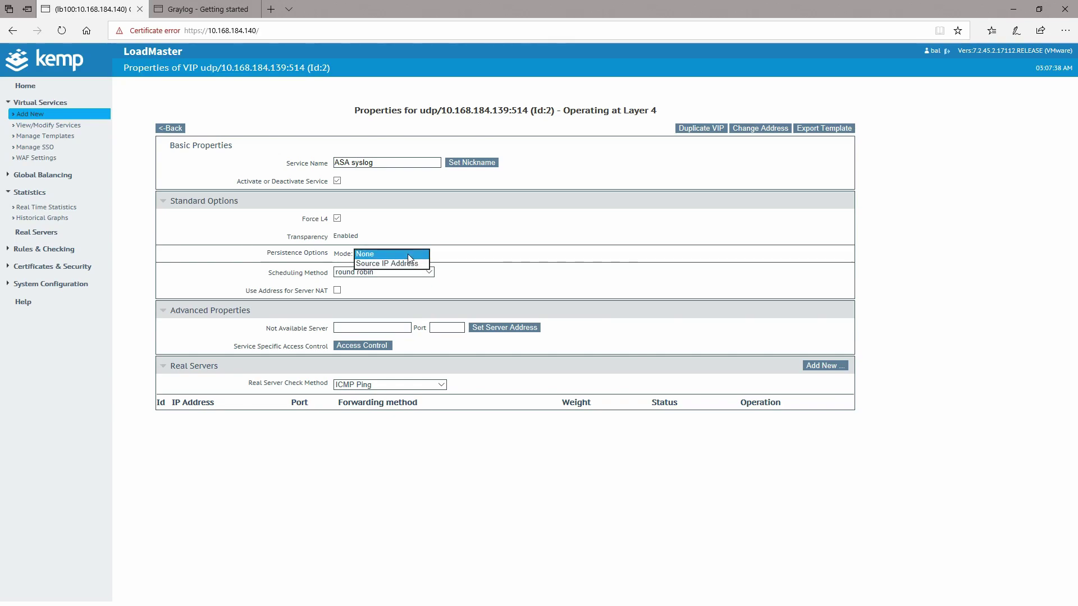
click(408, 254)
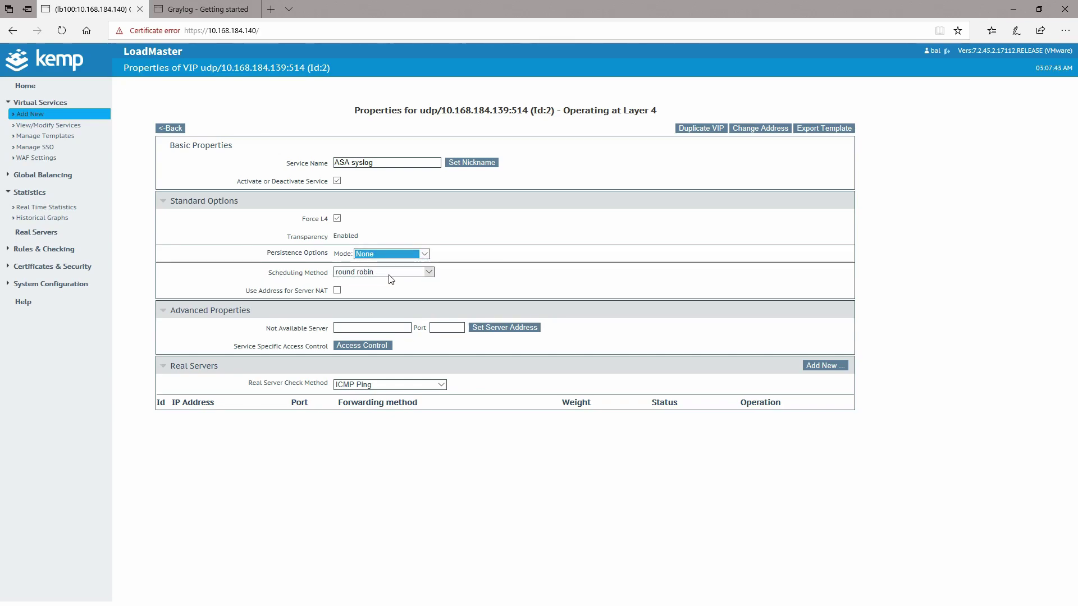
key(Tab)
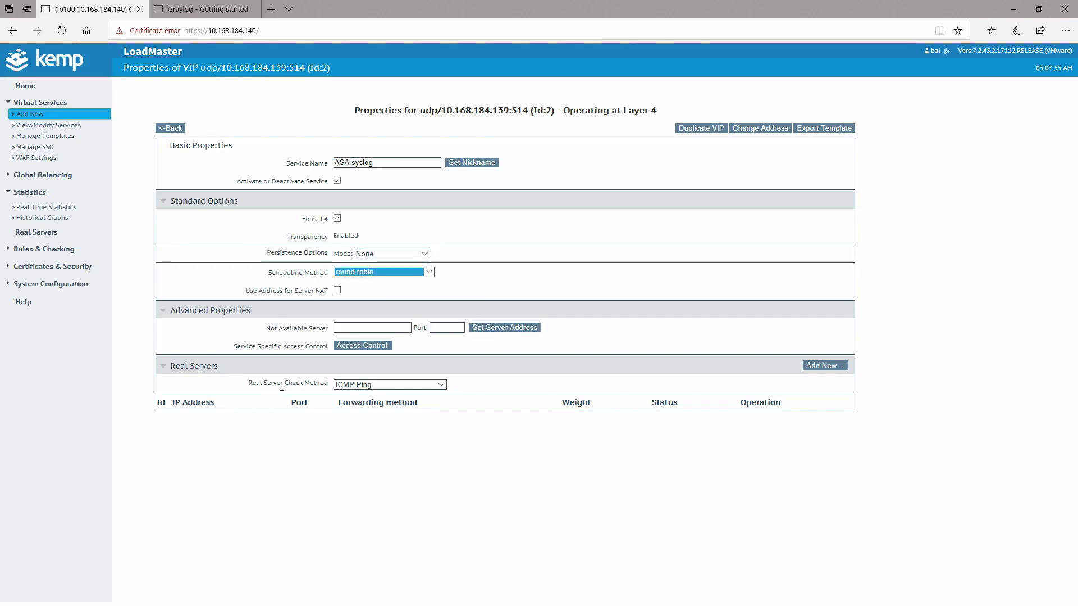
click(387, 387)
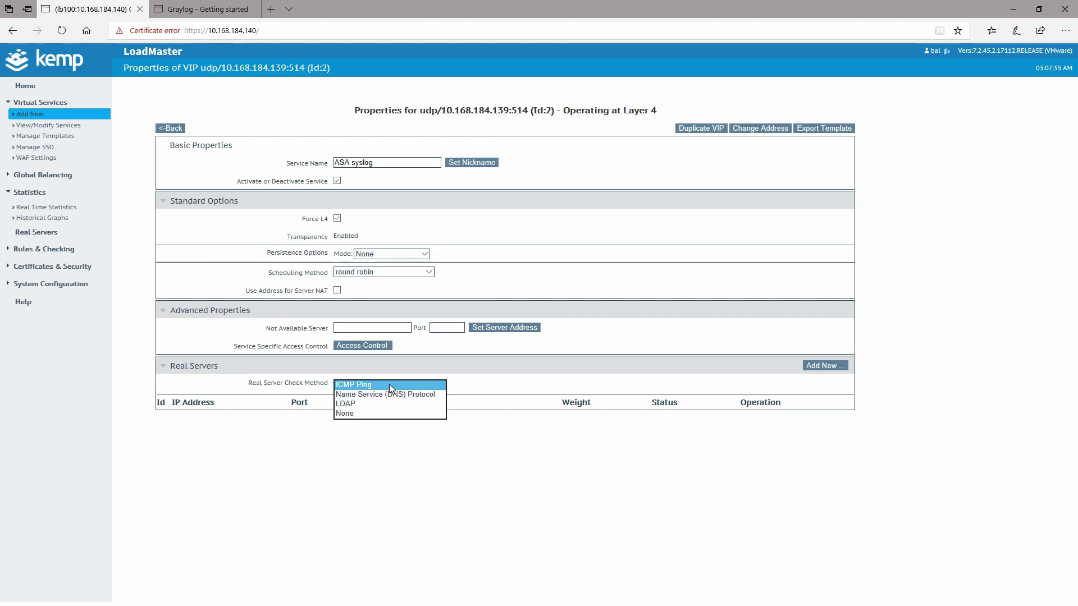
click(351, 385)
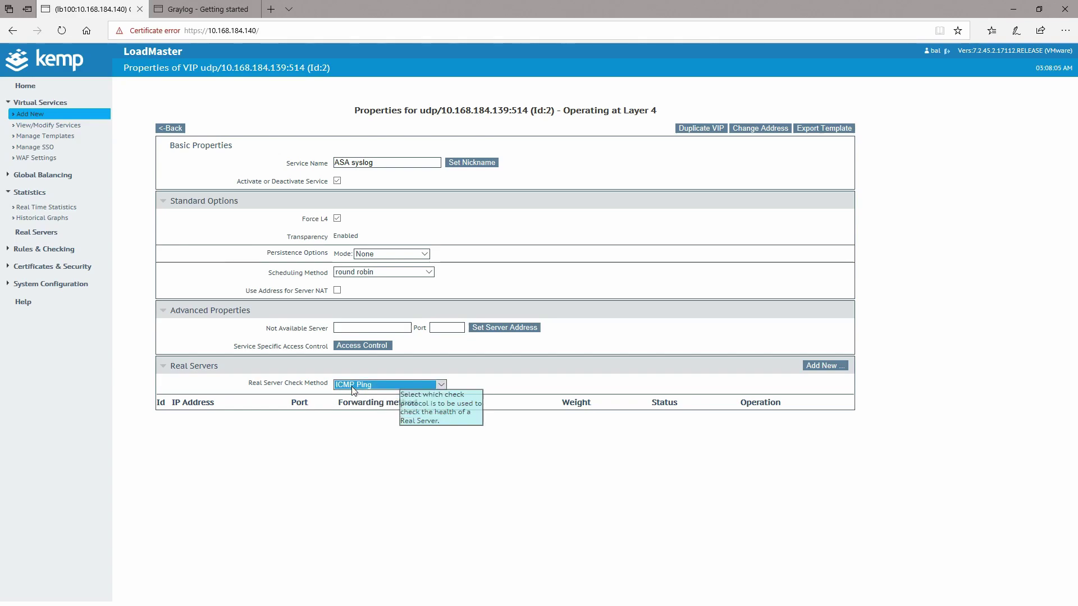
- Add real server 10.168.184.136 on port 1514 to the ASA syslog service
click(821, 366)
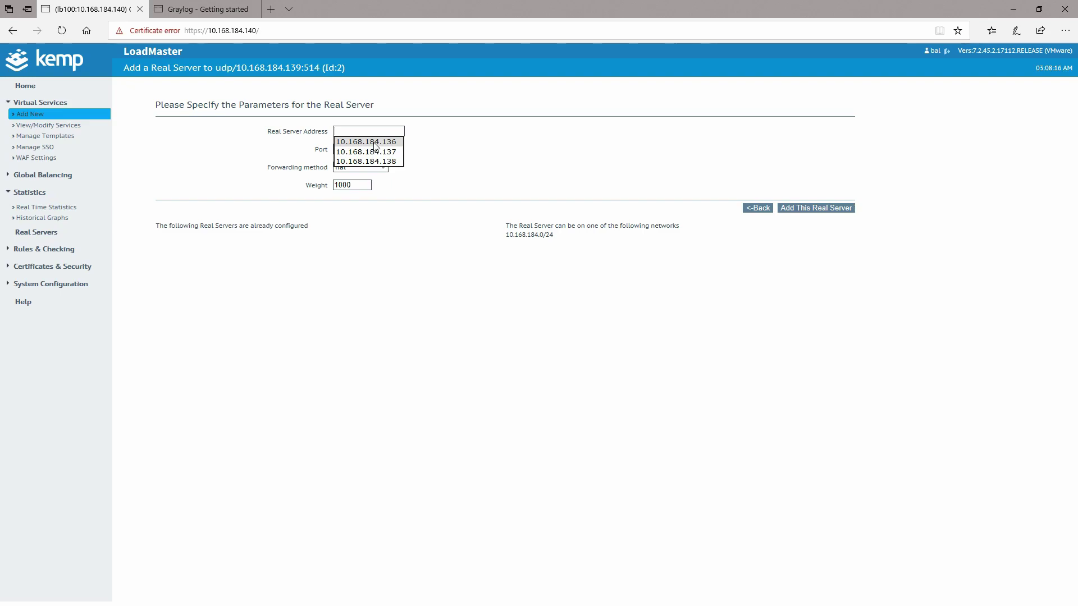
click(374, 143)
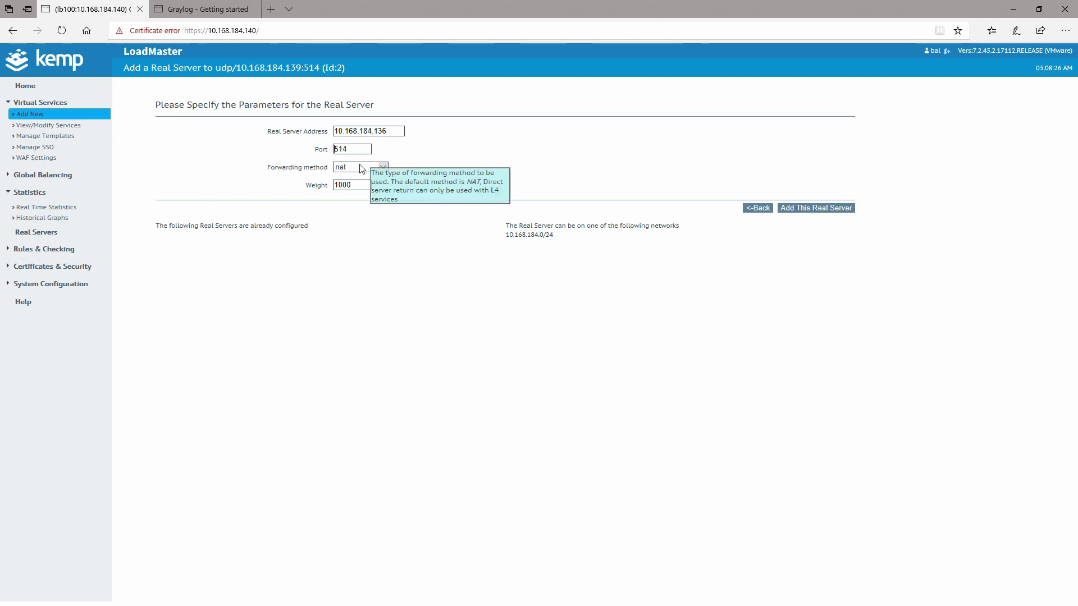
text(1)
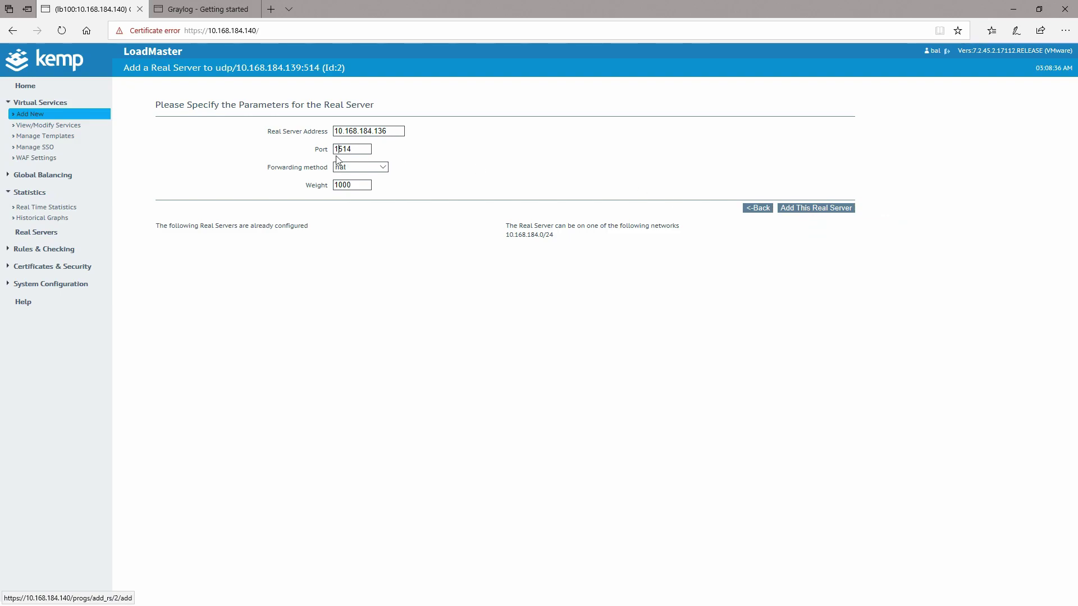
click(827, 208)
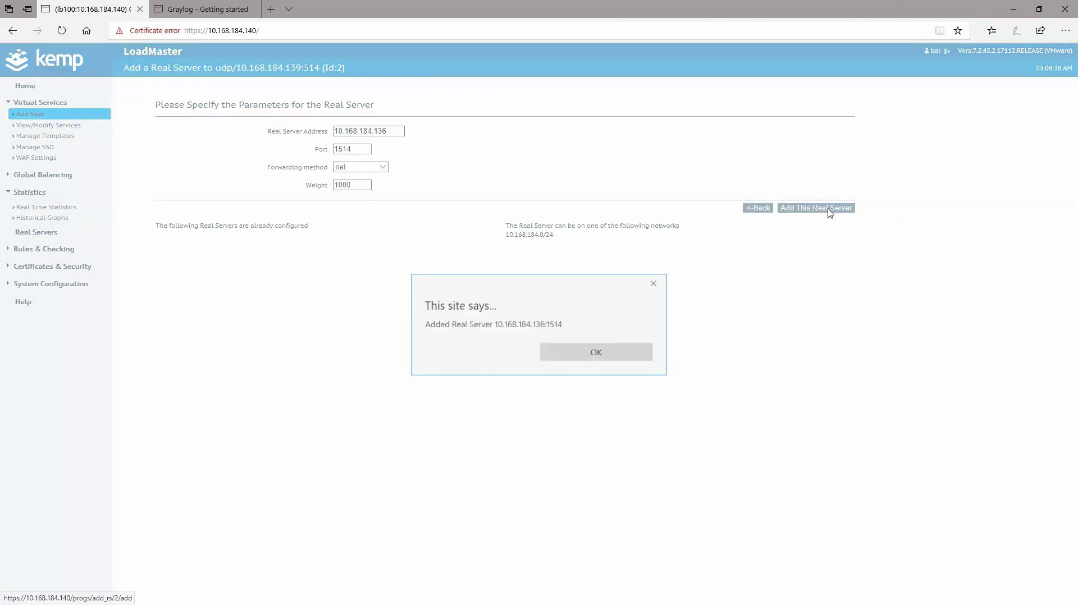
click(581, 351)
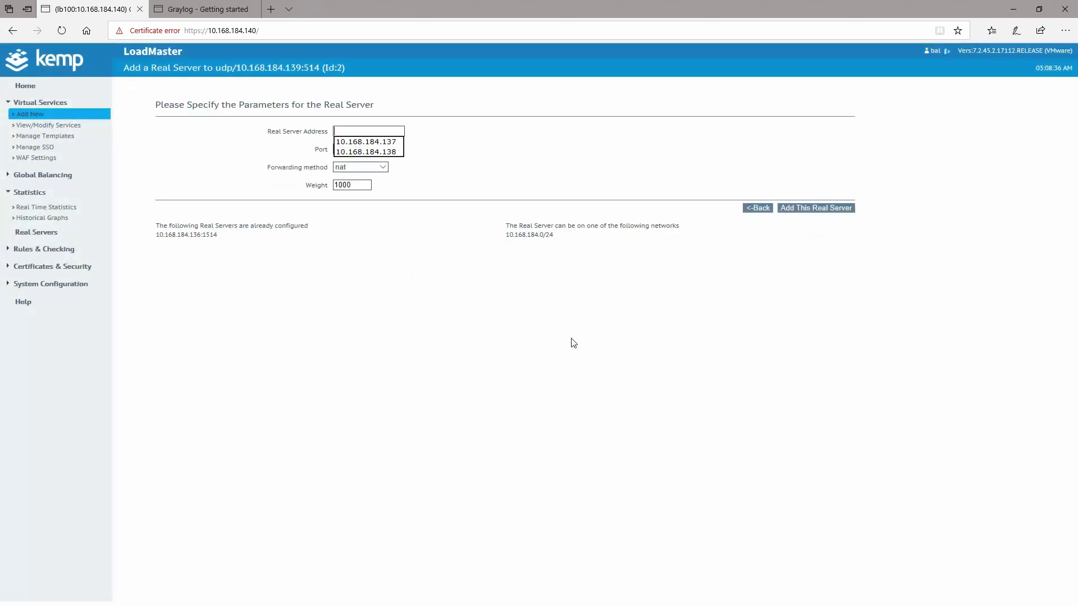
- Add real server 10.168.184.137 on port 1514
click(371, 144)
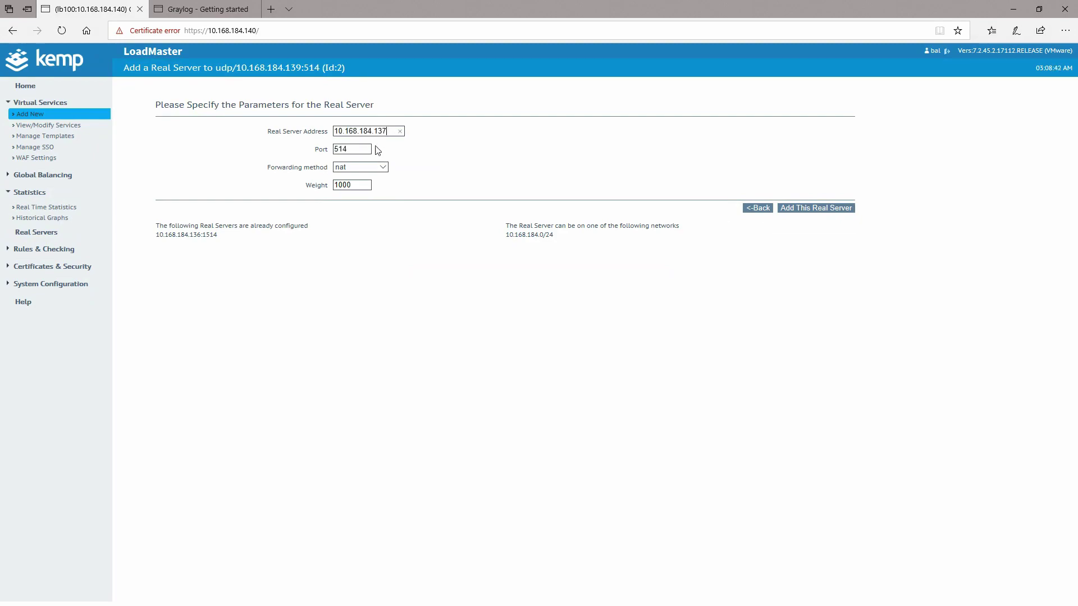
click(335, 148)
text(1)
click(805, 212)
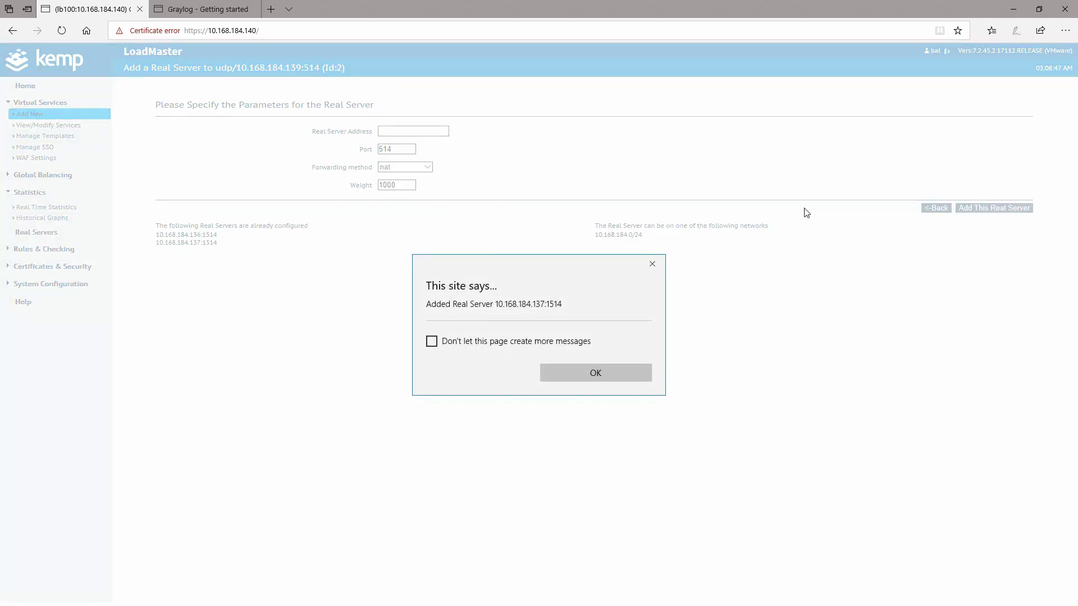
click(617, 373)
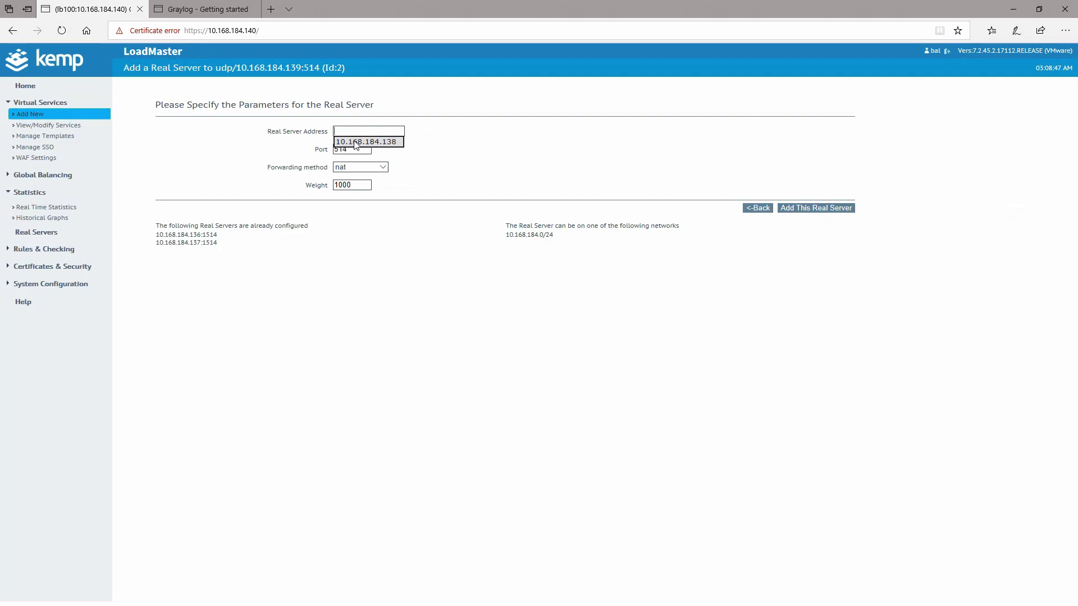
- Add real server 10.168.184.138 on port 1514
click(356, 142)
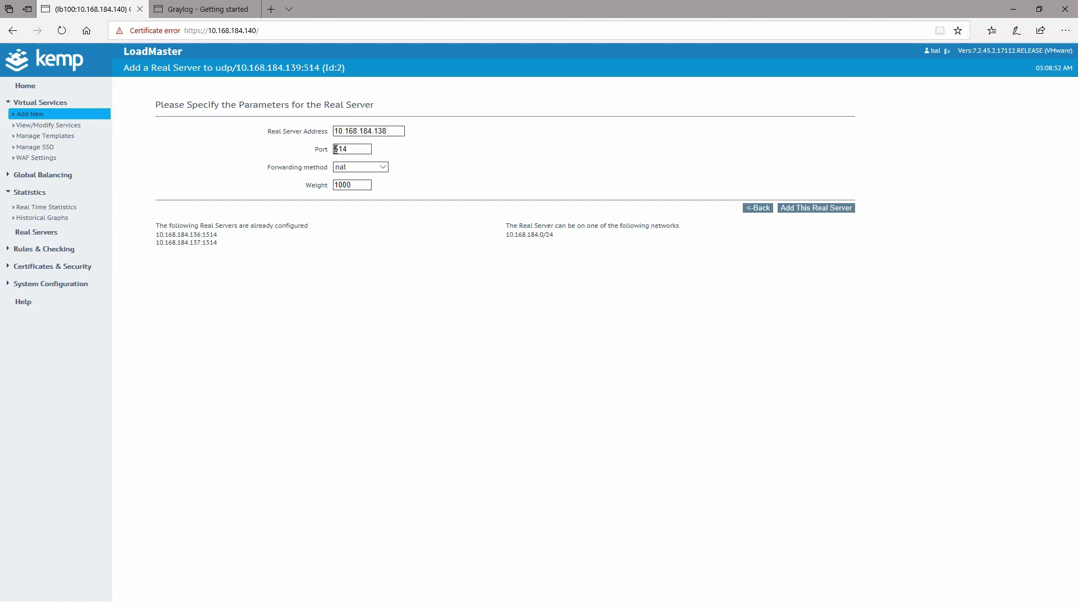
text(1)
click(798, 208)
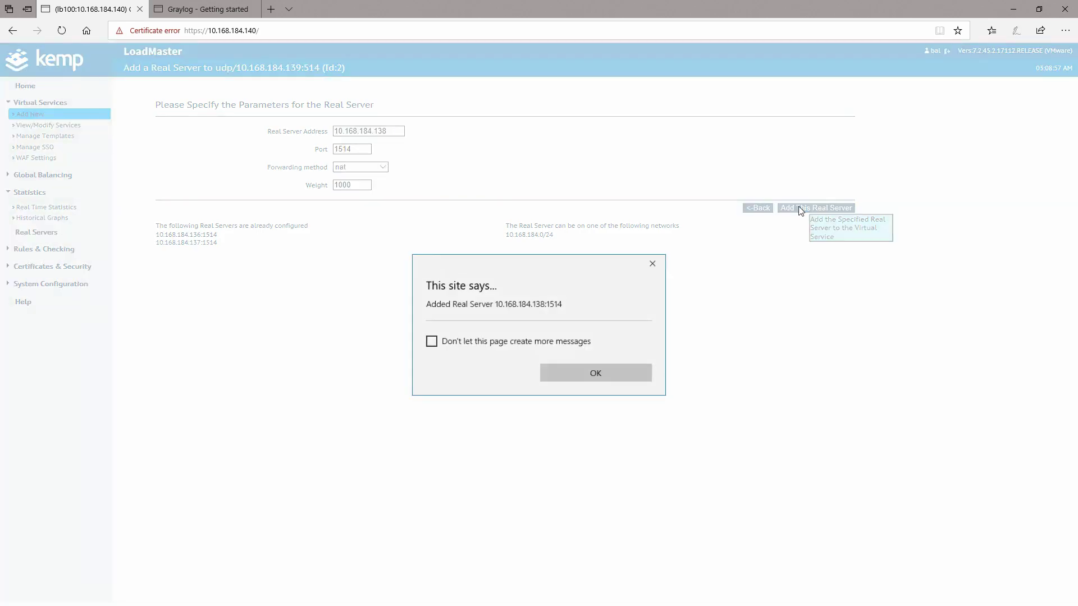
click(550, 373)
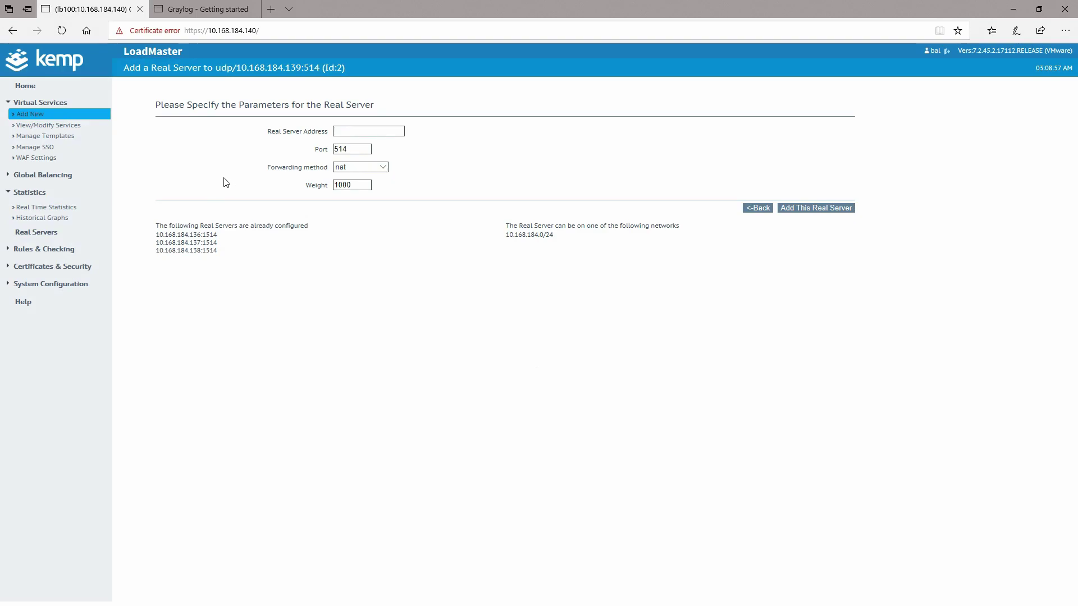
- Delete real server 10.168.184.136 from ASA syslog and return to the Virtual Services list
click(765, 210)
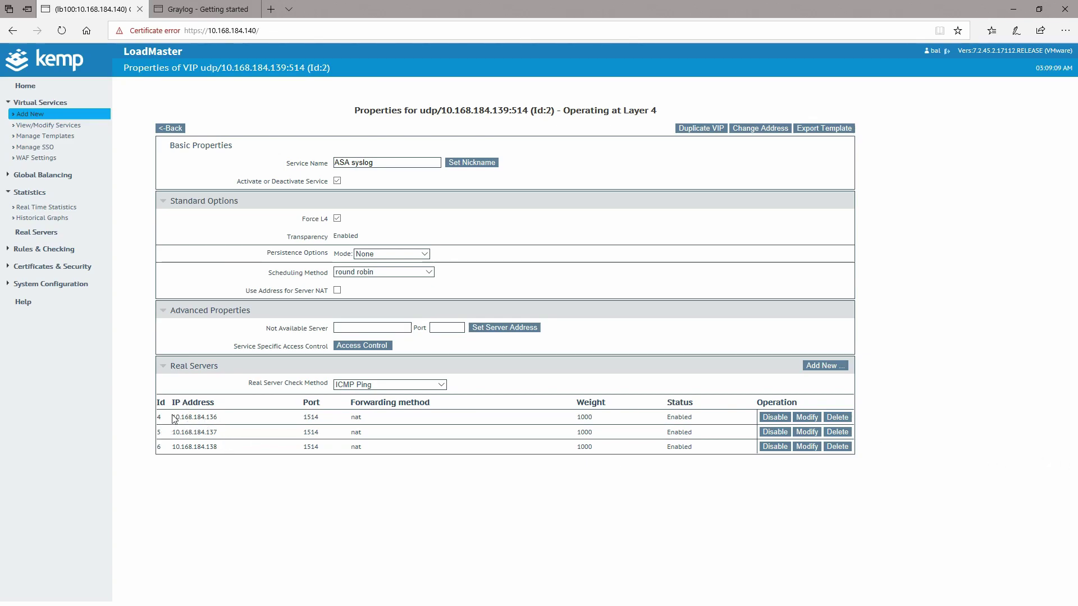
drag(173, 416, 840, 423)
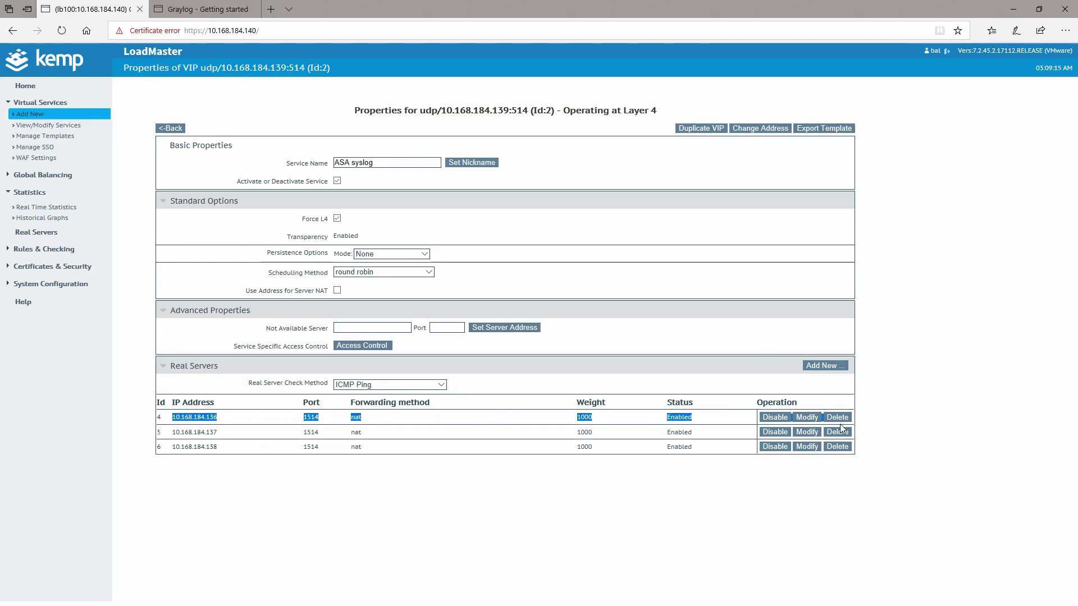
click(905, 409)
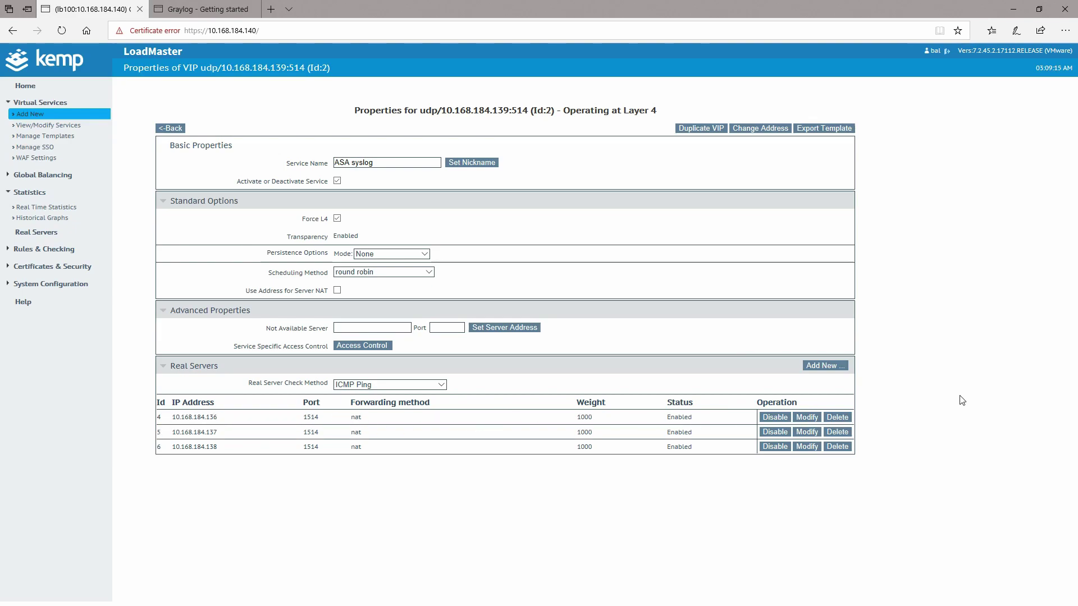
click(843, 418)
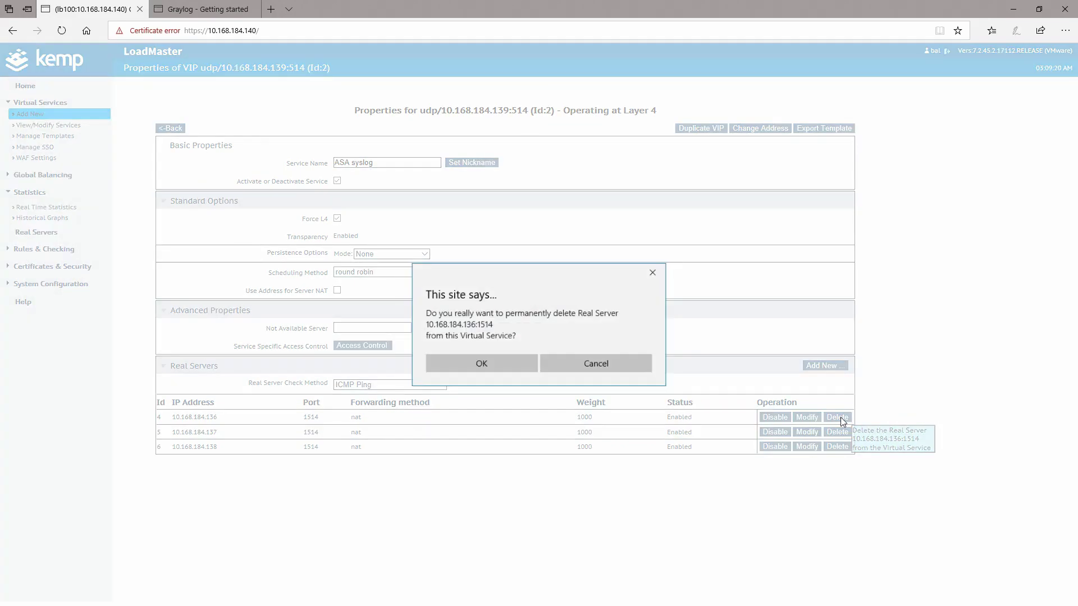
click(481, 365)
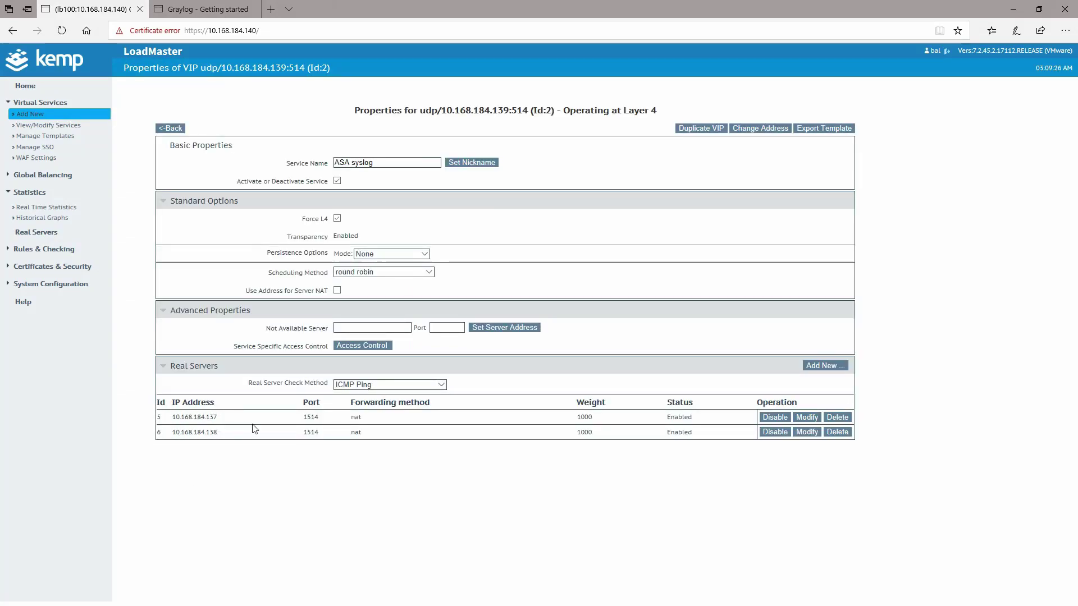
click(168, 129)
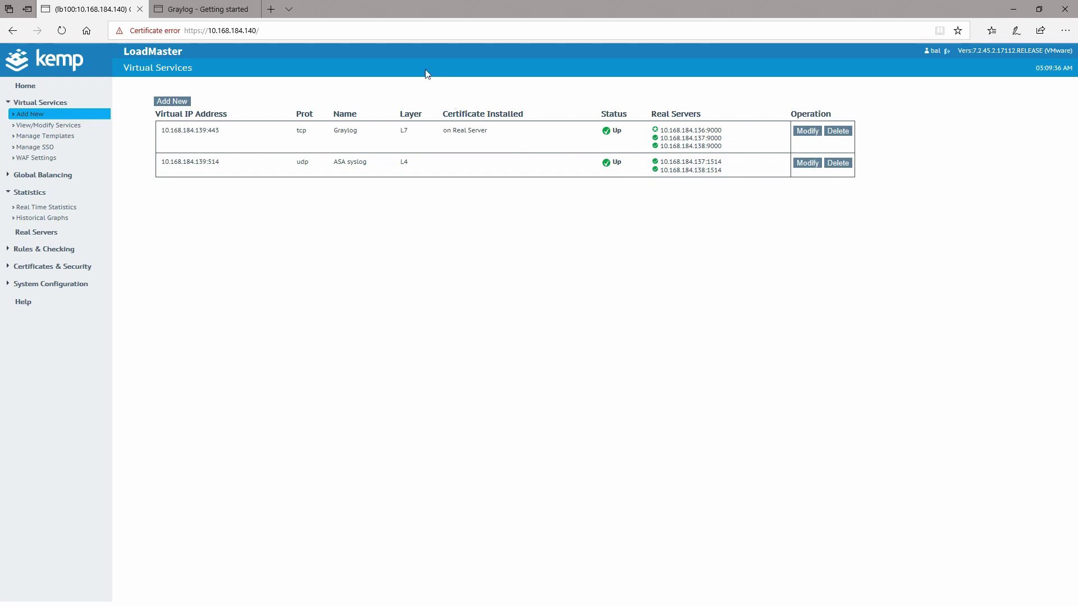
- Switch to the Graylog web interface
click(205, 10)
- Search Graylog and expand the incoming ASA syslog message details, then return to LoadMaster
click(104, 61)
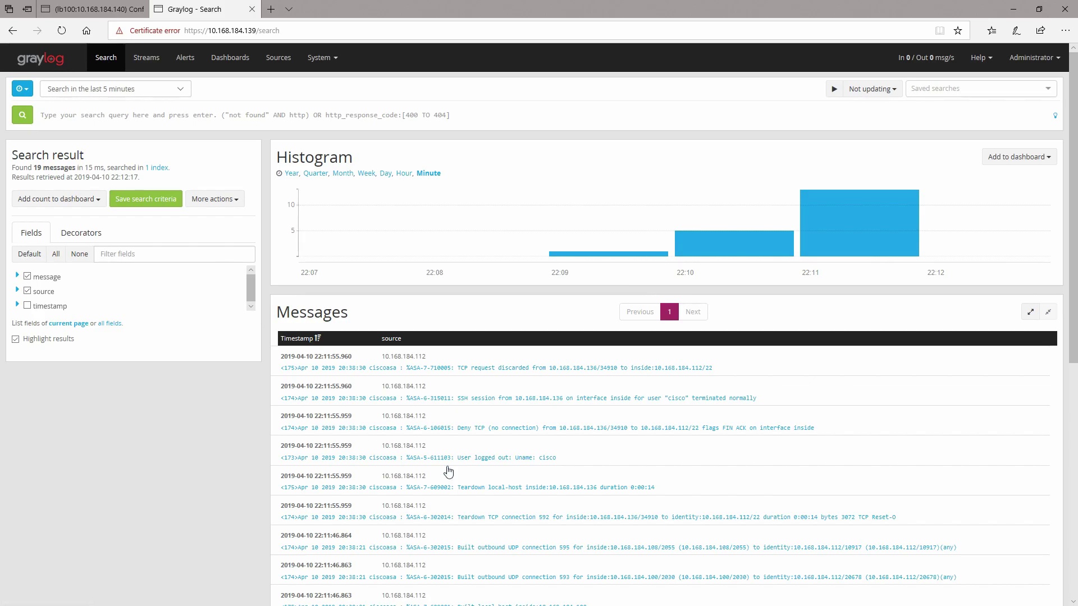
click(544, 373)
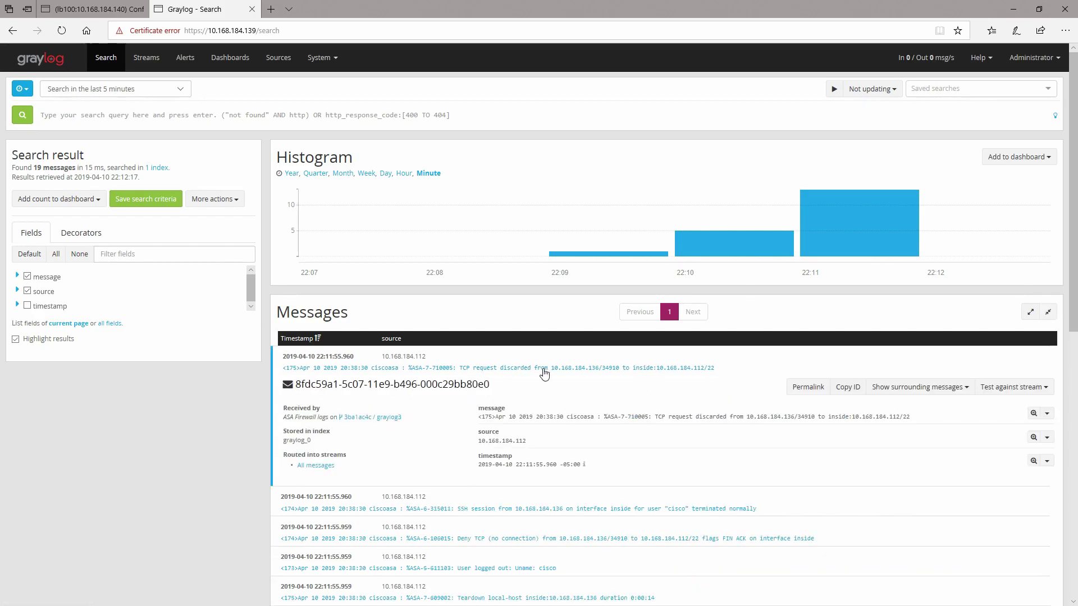
click(560, 372)
click(550, 407)
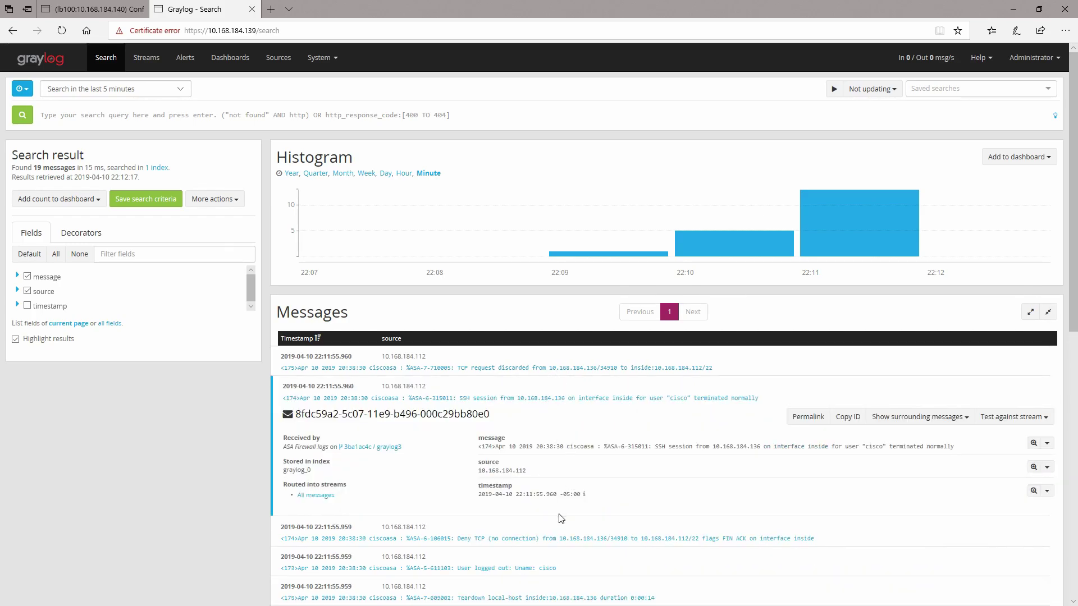
key(ctrl+Tab)
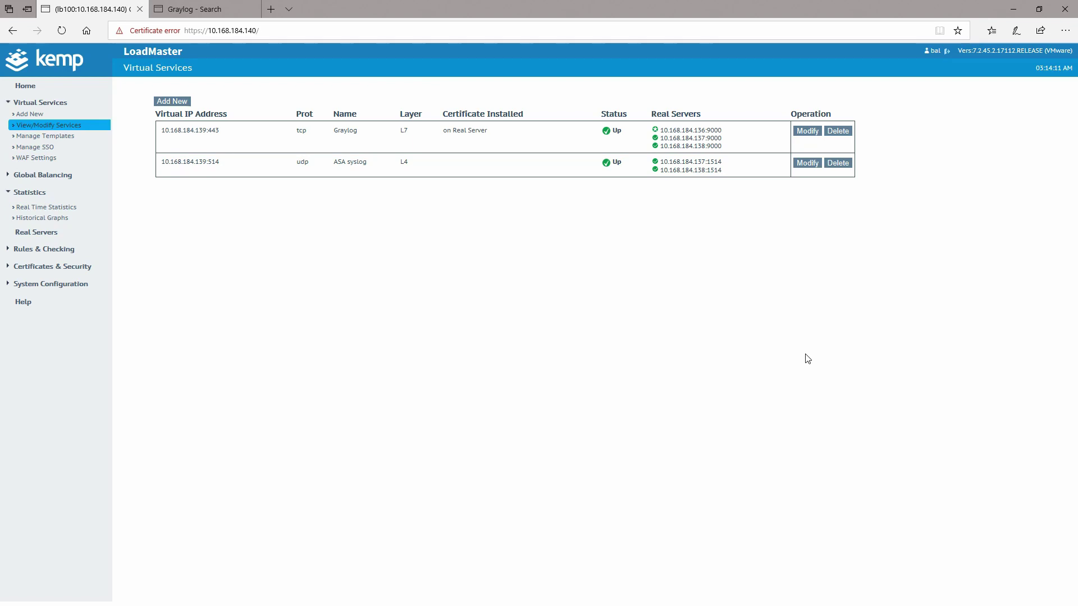